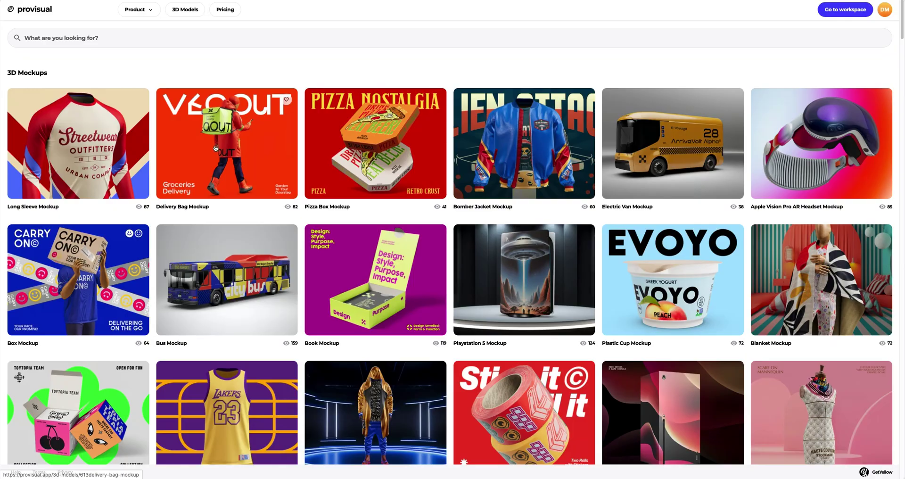
Step: Scroll down the 3D Models gallery until the Quarter Crew Sock card appears beside the Men's Full Soccer Kit
scroll(215, 148, down, 9)
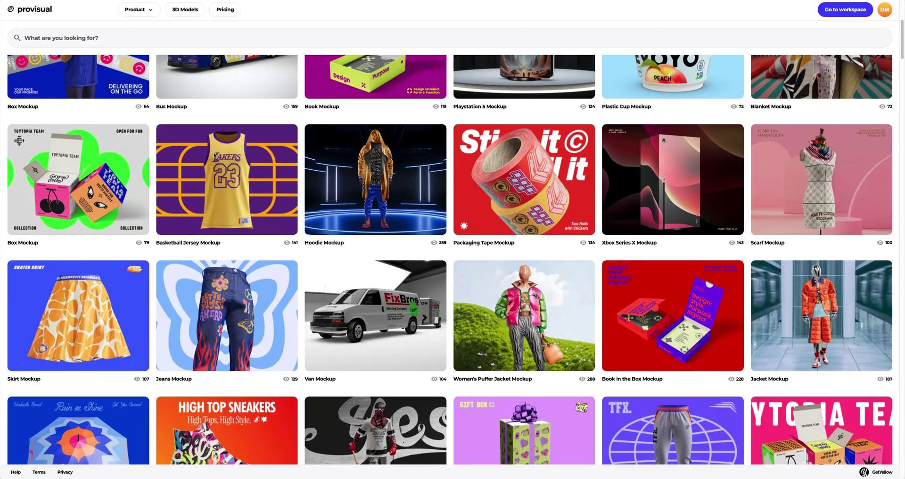
scroll(222, 175, down, 15)
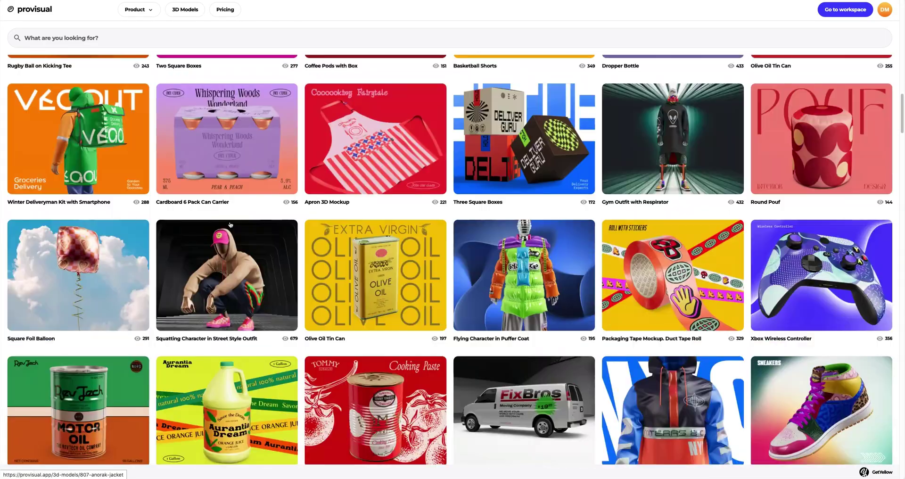
scroll(231, 225, down, 20)
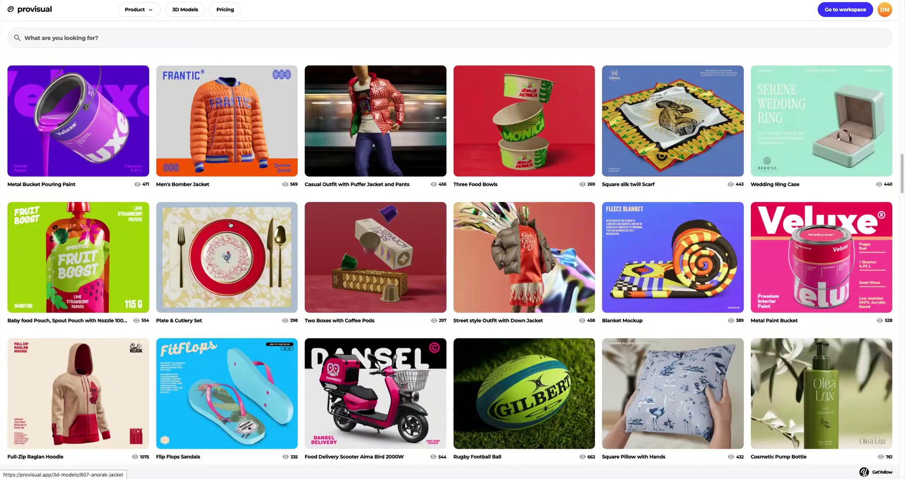
scroll(231, 225, down, 15)
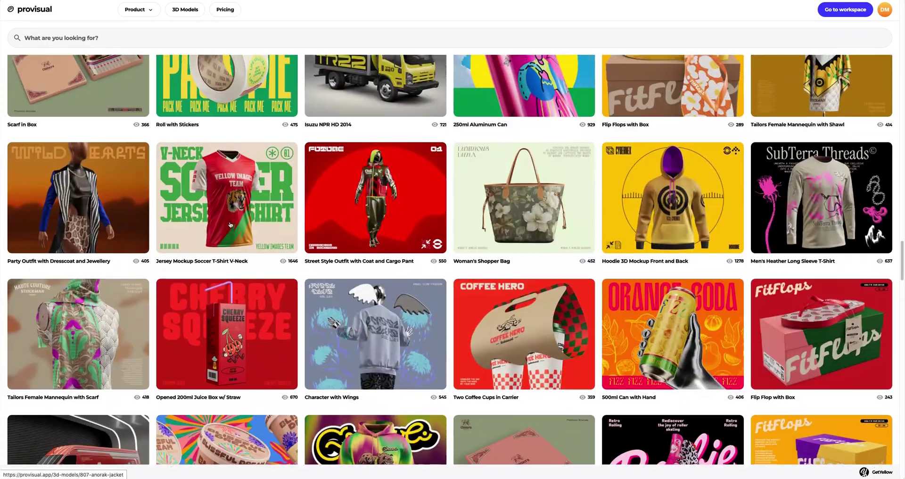
scroll(231, 224, down, 13)
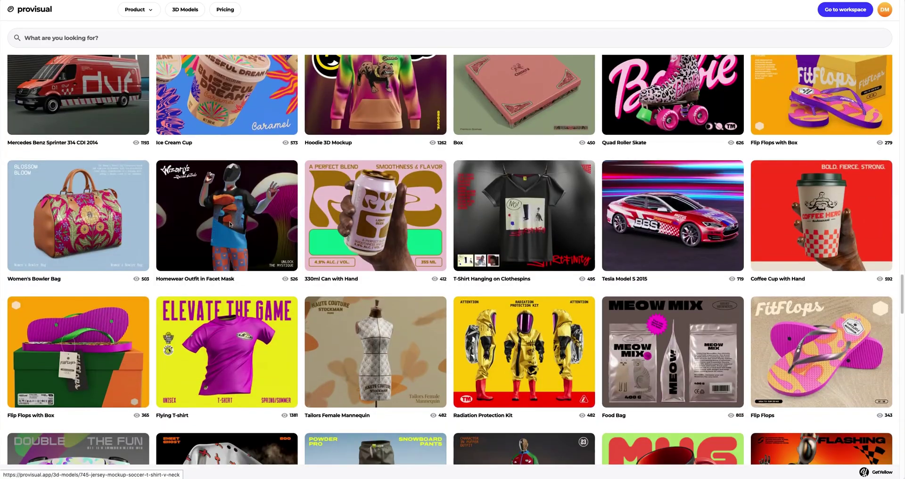
scroll(230, 225, down, 15)
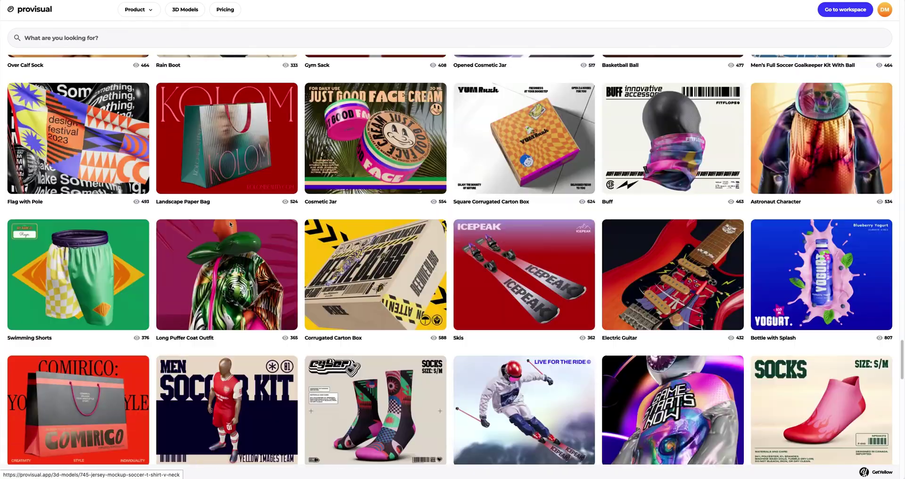
scroll(230, 225, down, 1)
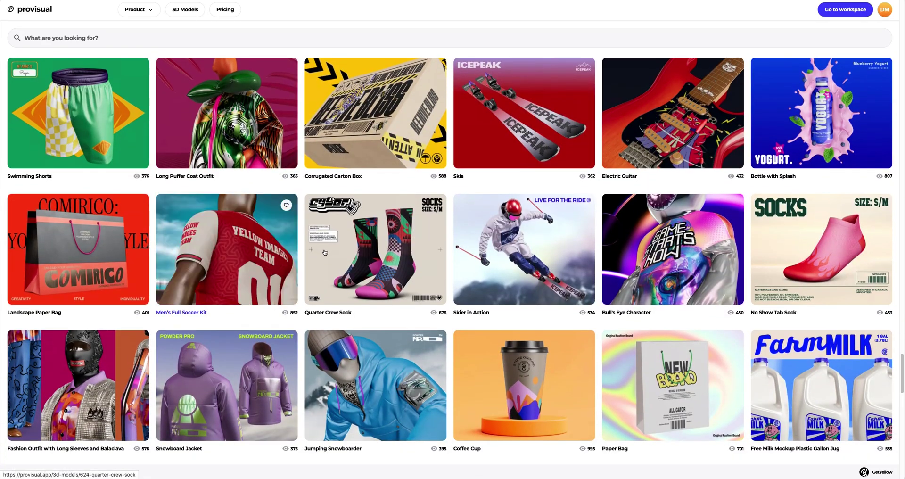
Step: Open the Quarter Crew Sock card and load the mockup into the 3D editor
click(399, 256)
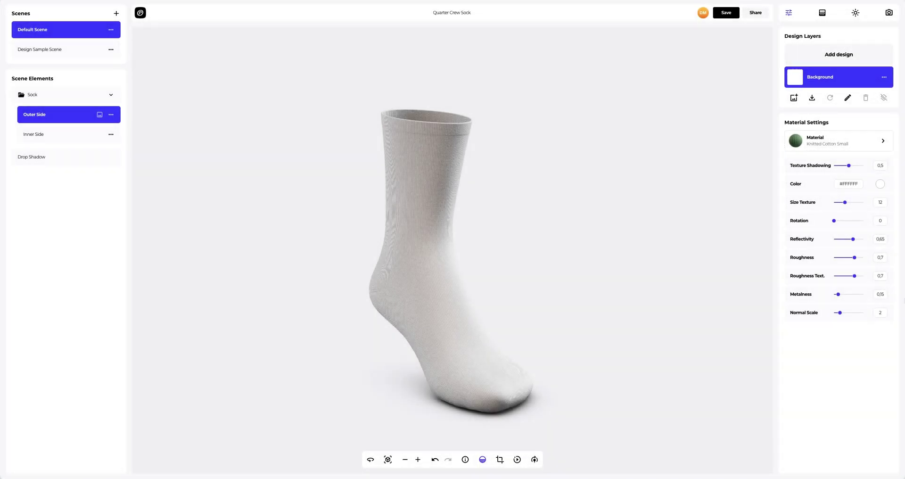
Step: Orbit and zoom around the white sock, with the shadow under the sole turned off
drag(705, 310, 148, 261)
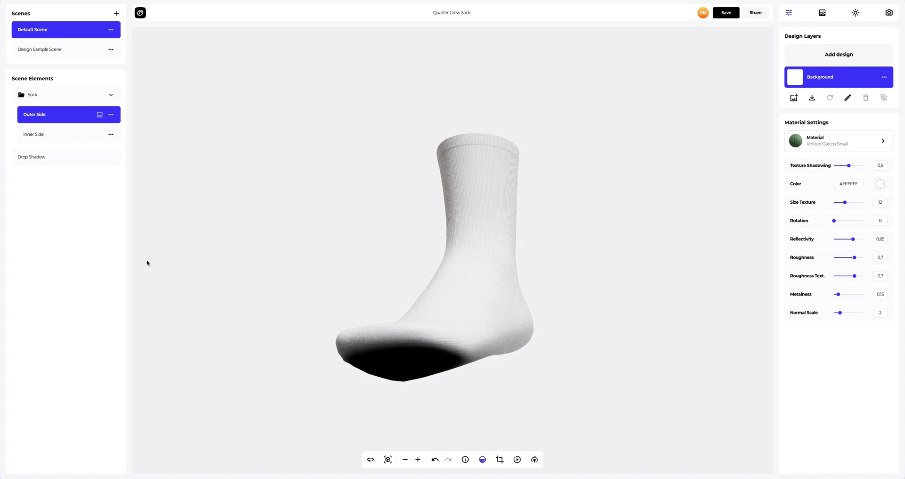
click(481, 461)
drag(509, 251, 533, 297)
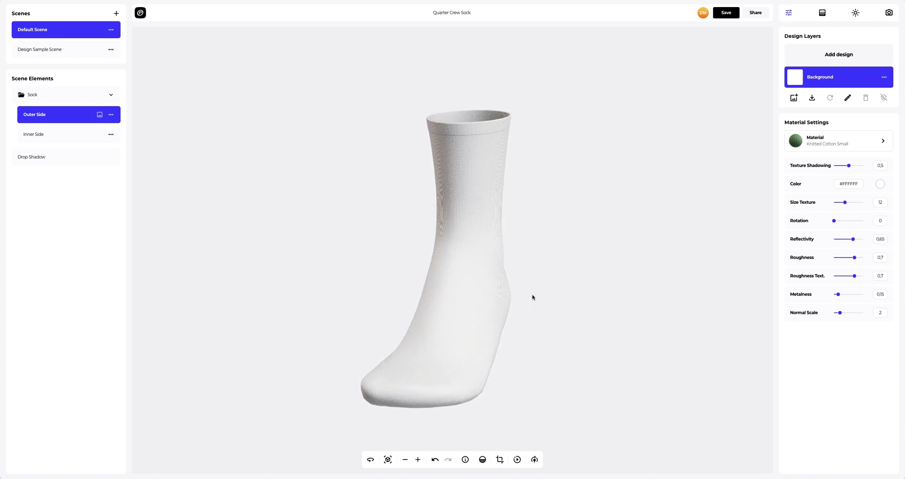
scroll(529, 299, up, 10)
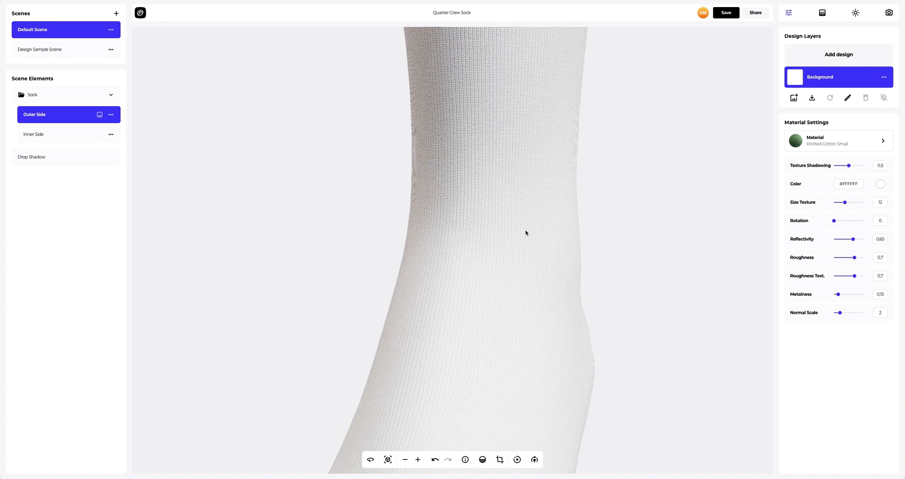
drag(471, 342, 462, 352)
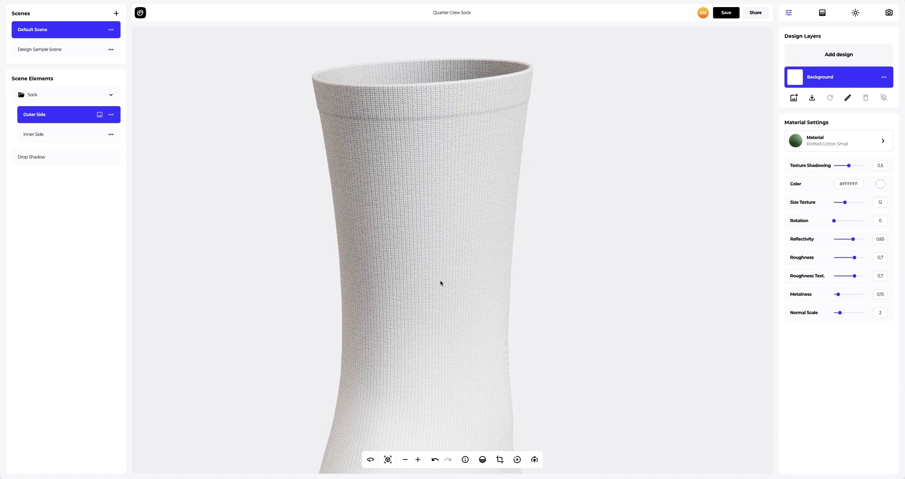
drag(420, 281, 477, 268)
scroll(477, 269, down, 6)
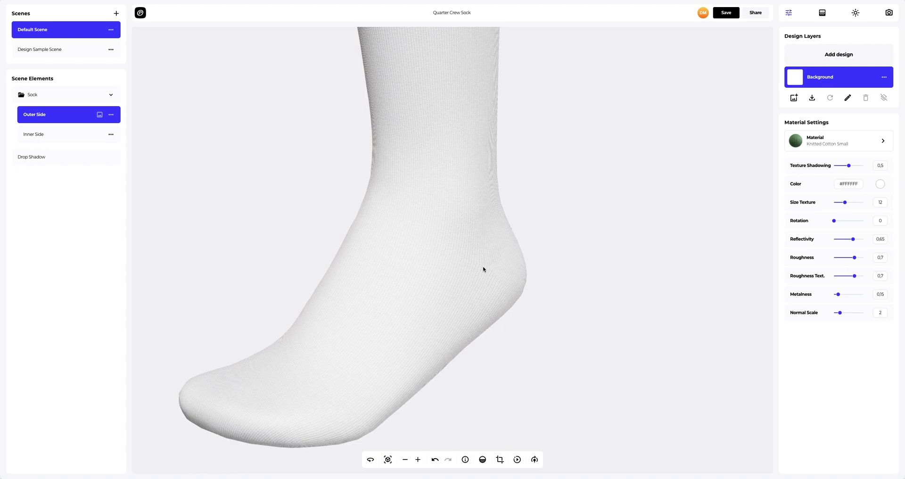
Step: Add Design.png as the sock's design image
scroll(450, 249, down, 3)
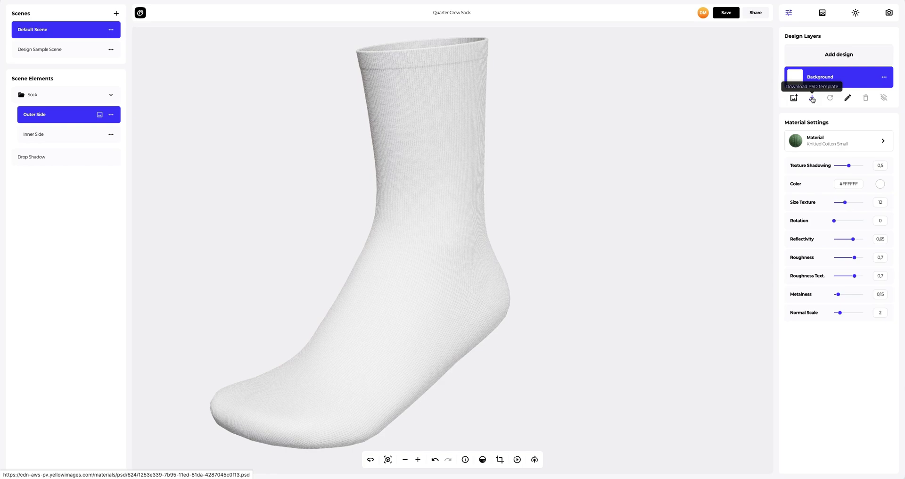
click(838, 55)
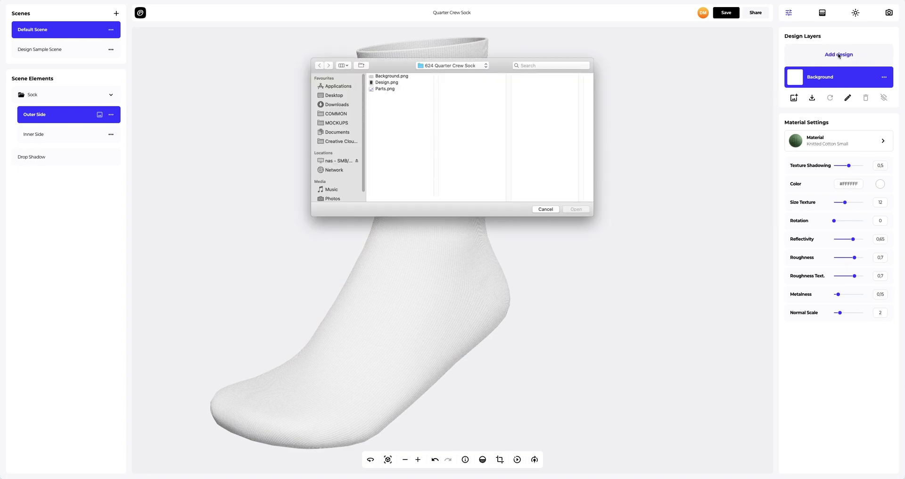
click(389, 82)
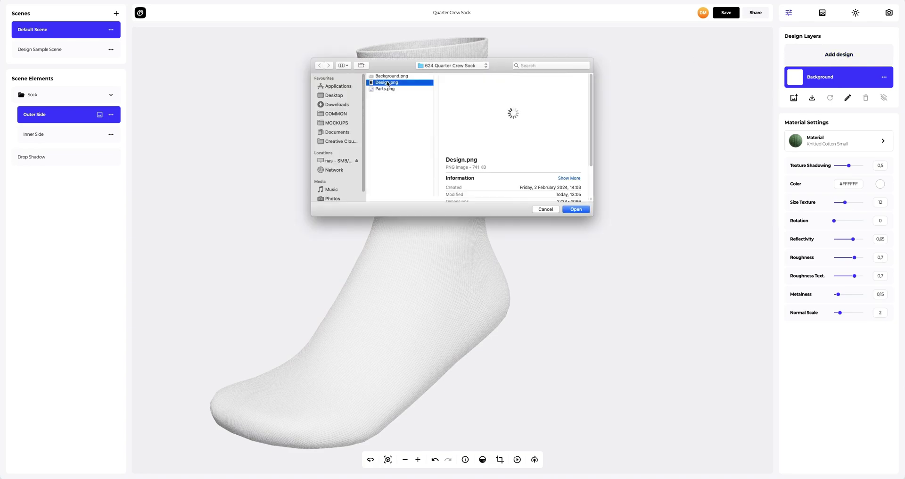
click(575, 210)
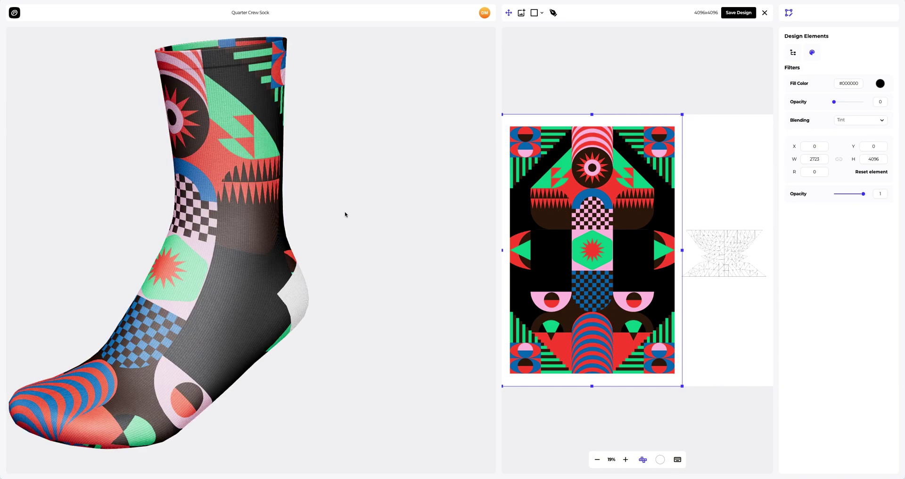
Step: Test lower pattern opacity, return it to 1, and save the design to the scene
scroll(344, 215, down, 3)
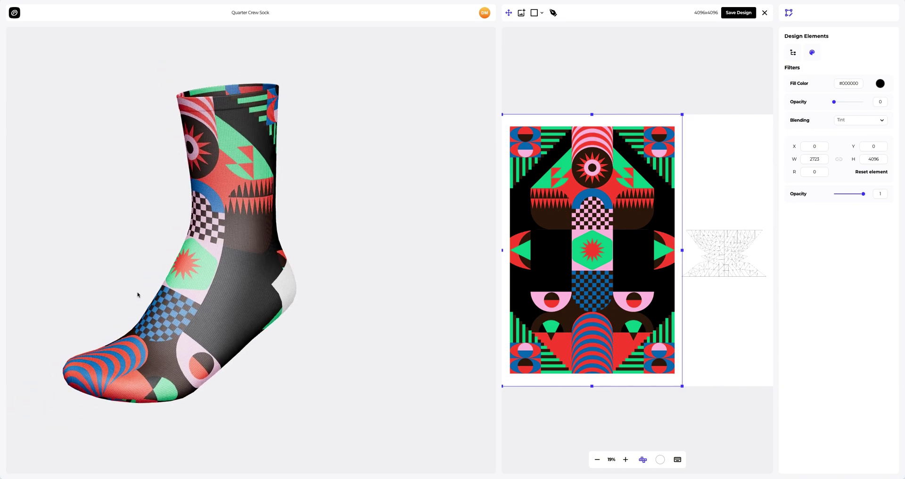
drag(130, 295, 110, 287)
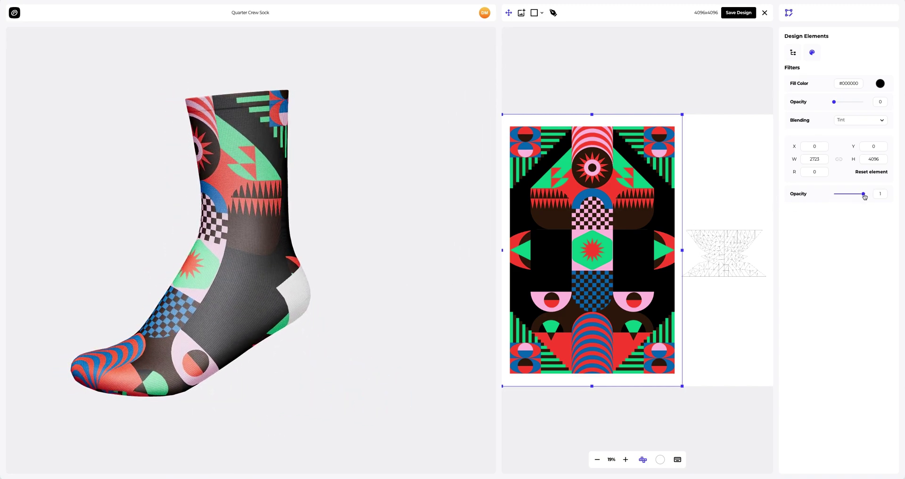
drag(852, 194, 844, 196)
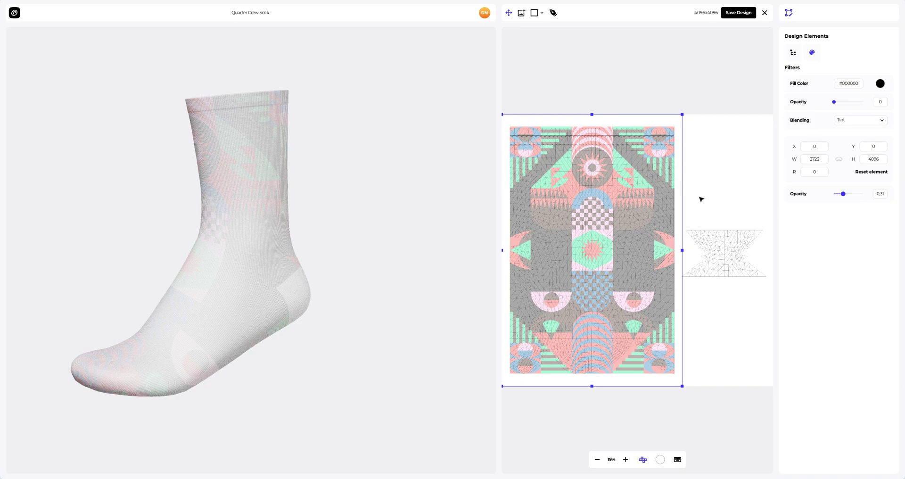
drag(843, 196, 866, 196)
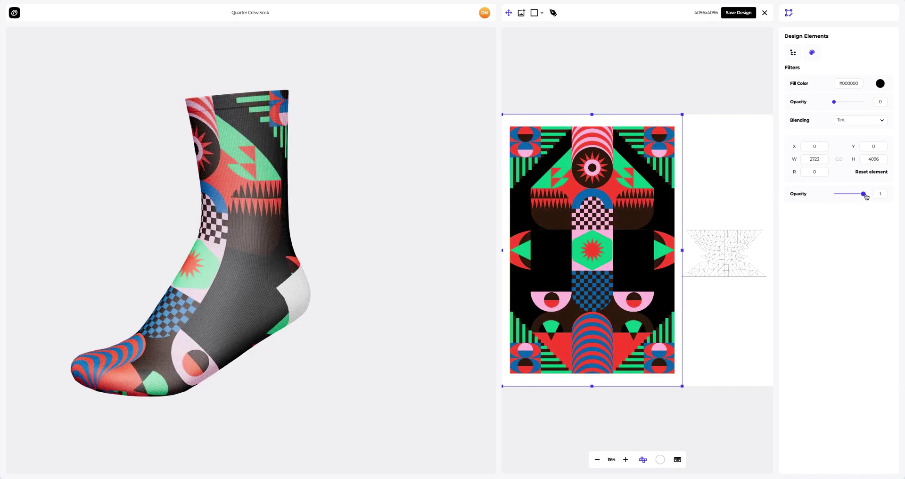
click(738, 13)
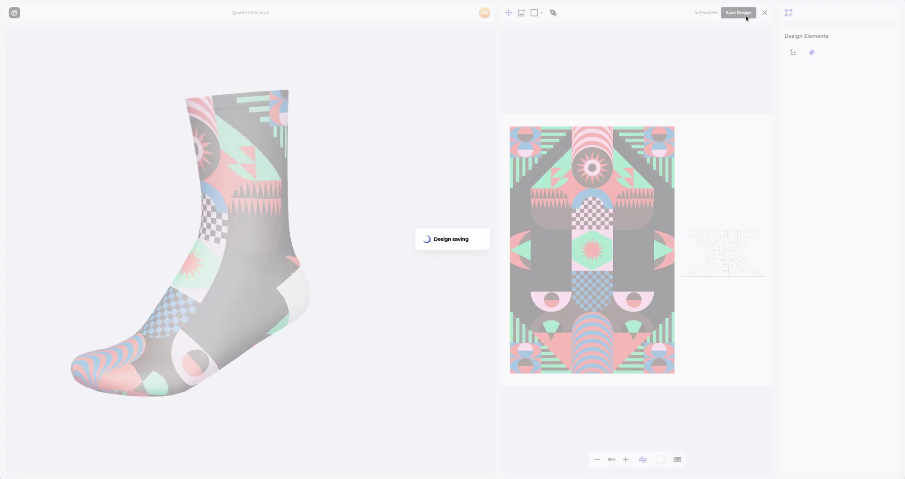
Step: Switch the sock's outer-side material to Knitted Fabric Striped
scroll(436, 271, up, 5)
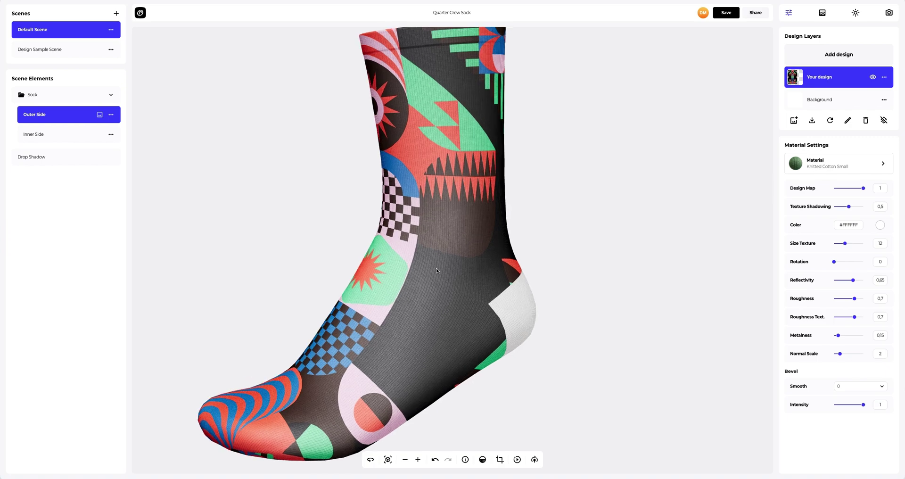
scroll(530, 209, up, 3)
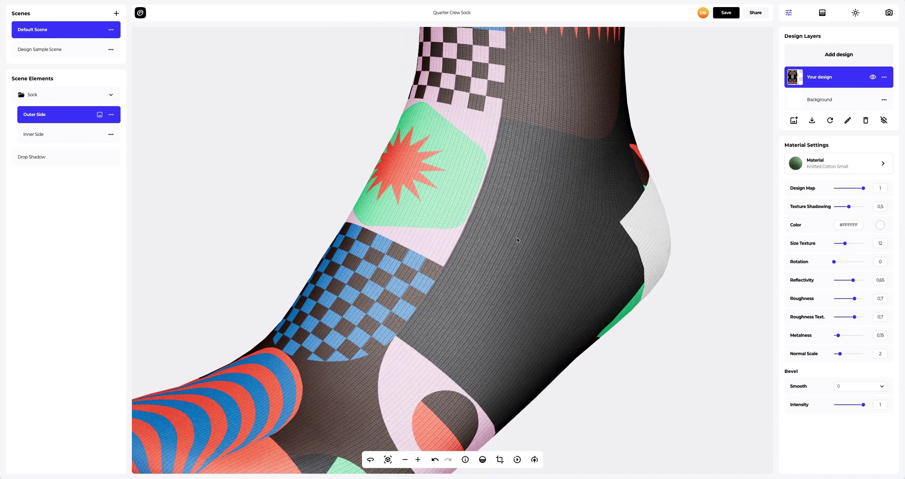
click(841, 166)
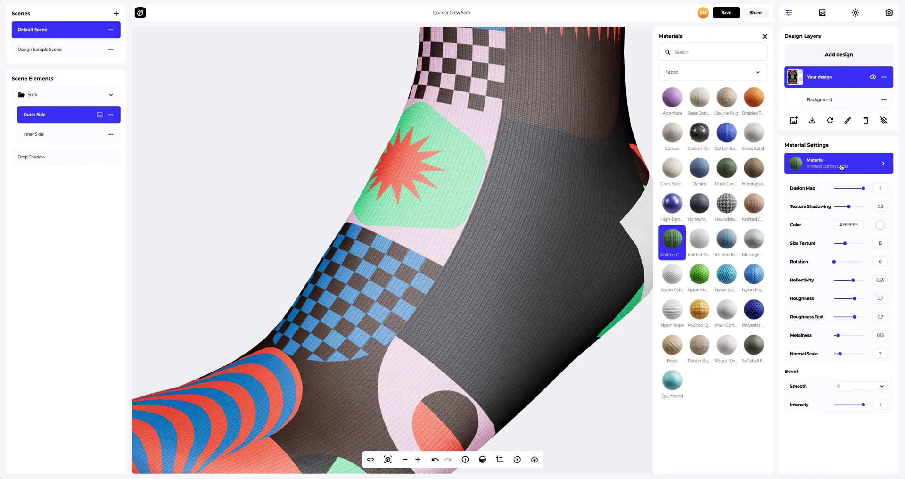
click(699, 239)
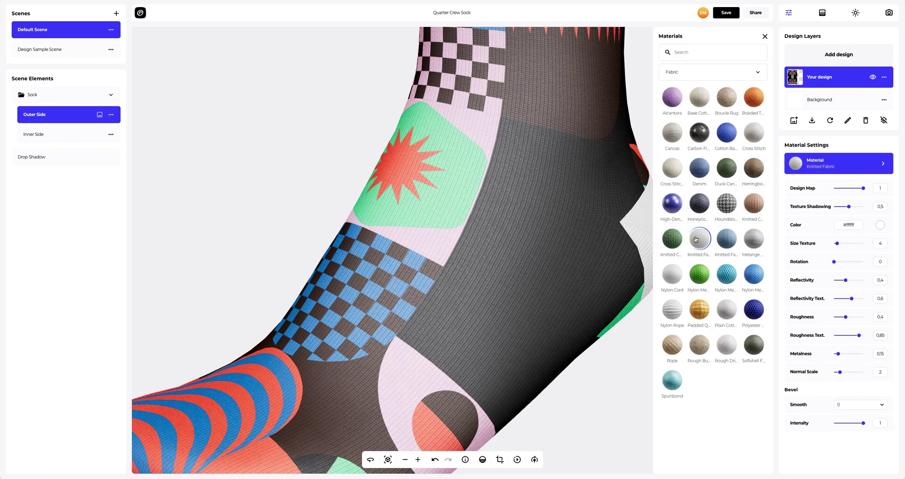
click(726, 239)
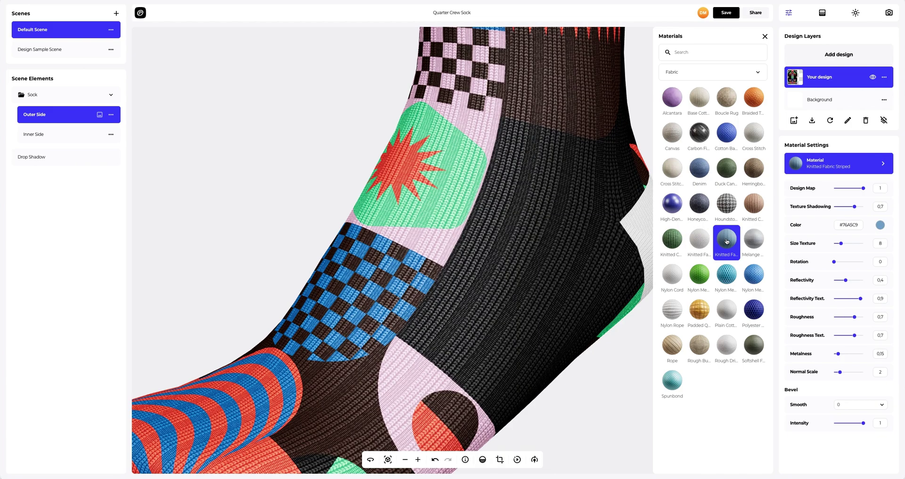
click(764, 37)
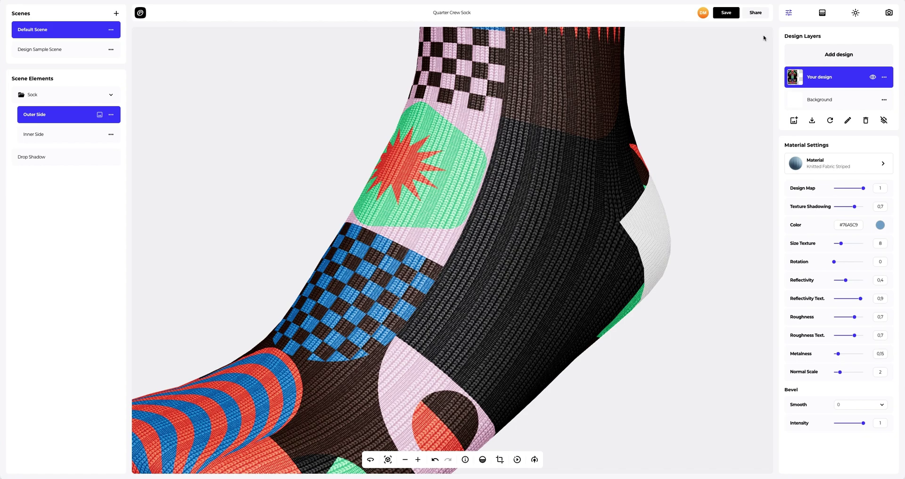
Step: Lower the design map strength to 0.9 and tint the fabric grey #969696
drag(863, 188, 861, 188)
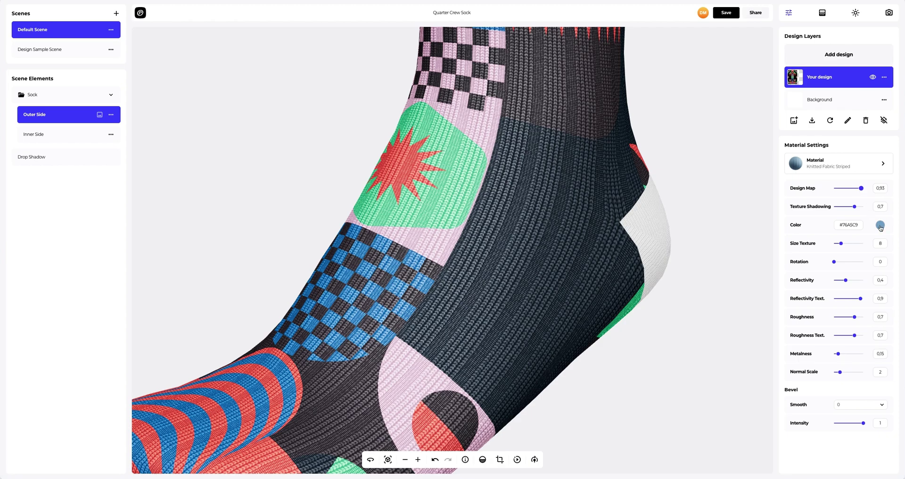
click(880, 226)
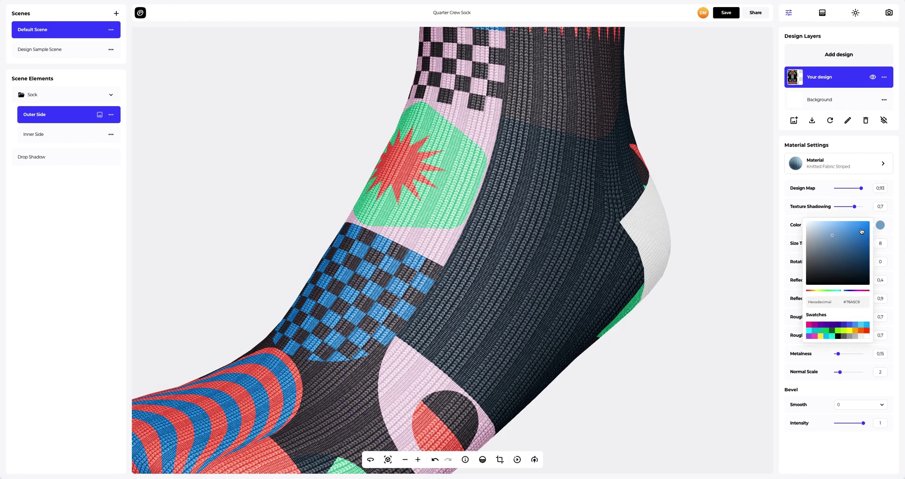
click(832, 230)
mouse_move(826, 242)
mouse_down()
mouse_move(860, 270)
mouse_move(829, 260)
mouse_move(842, 241)
mouse_up()
key(ctrl+a)
text(#969696)
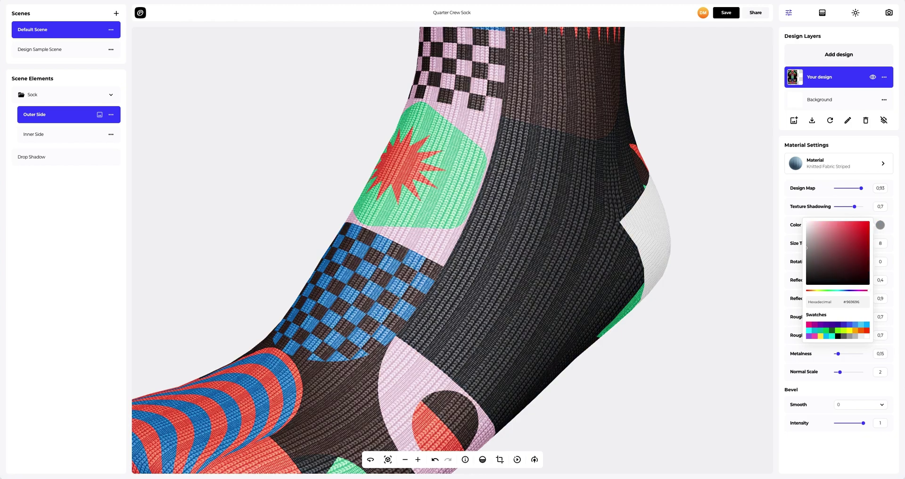
click(781, 305)
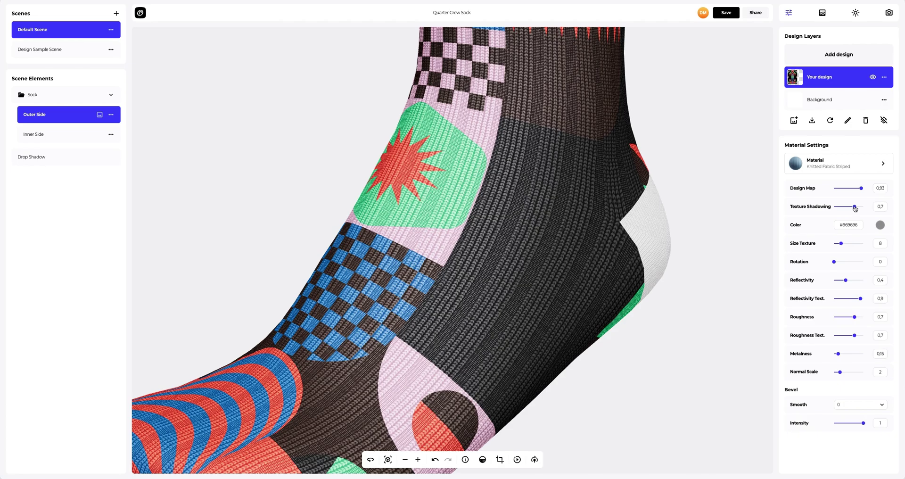
Step: Set texture shadowing 0.8, texture size 11.1, reflectivity 0.15, and slightly reduce roughness
drag(854, 206, 857, 207)
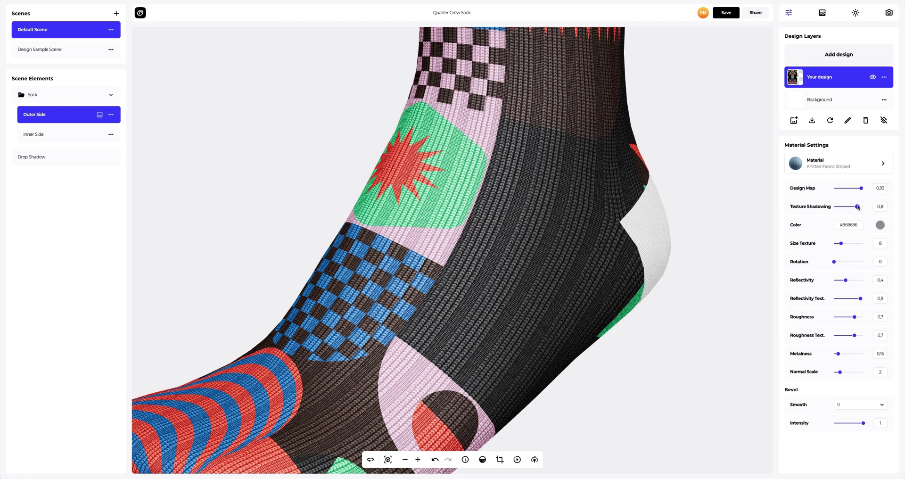
drag(841, 245, 844, 245)
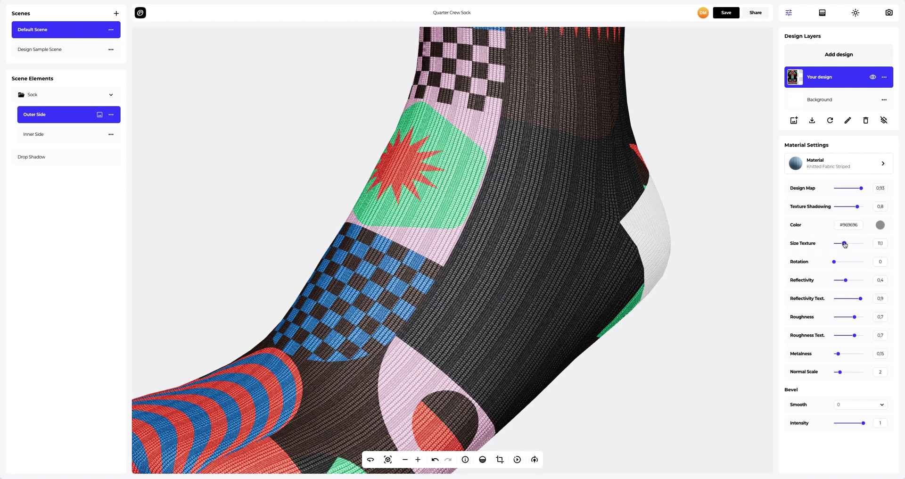
drag(845, 280, 838, 281)
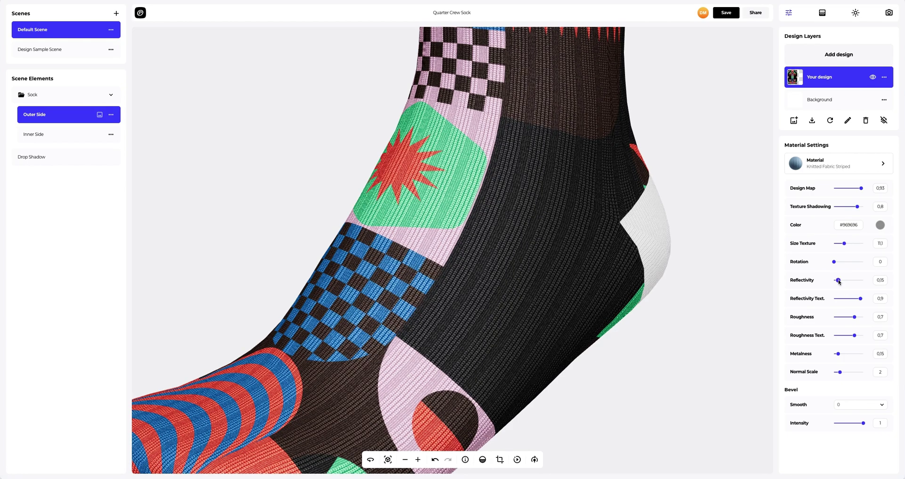
drag(854, 319, 844, 355)
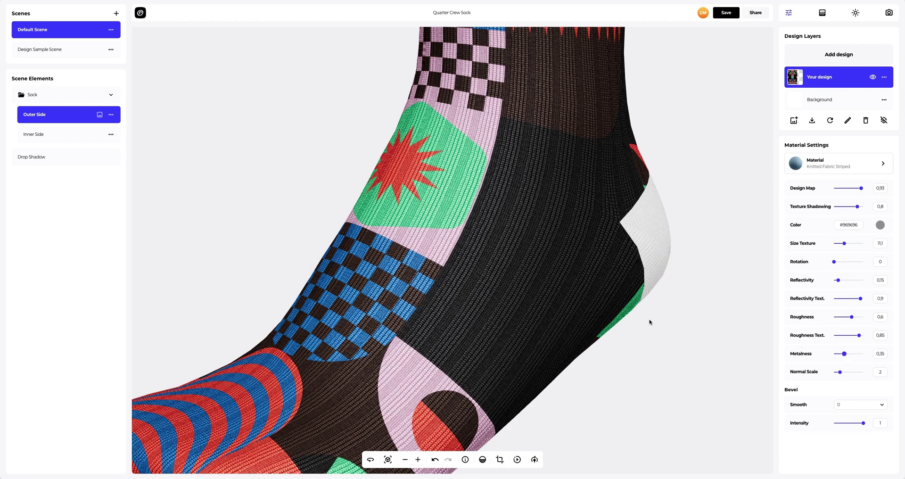
scroll(651, 323, down, 4)
drag(596, 314, 455, 287)
drag(353, 277, 545, 277)
drag(434, 277, 317, 279)
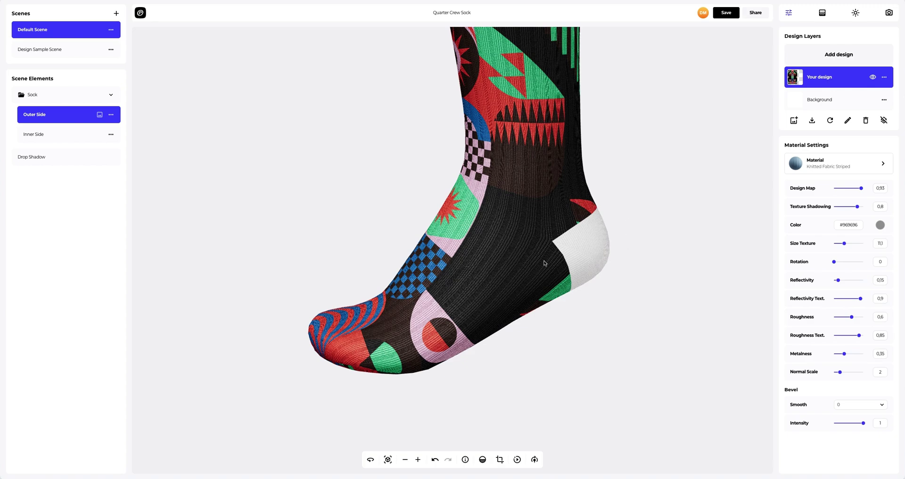
Step: Add Parts.png as a second design, align its blue blocks over toe and heel, and save
click(837, 55)
click(386, 89)
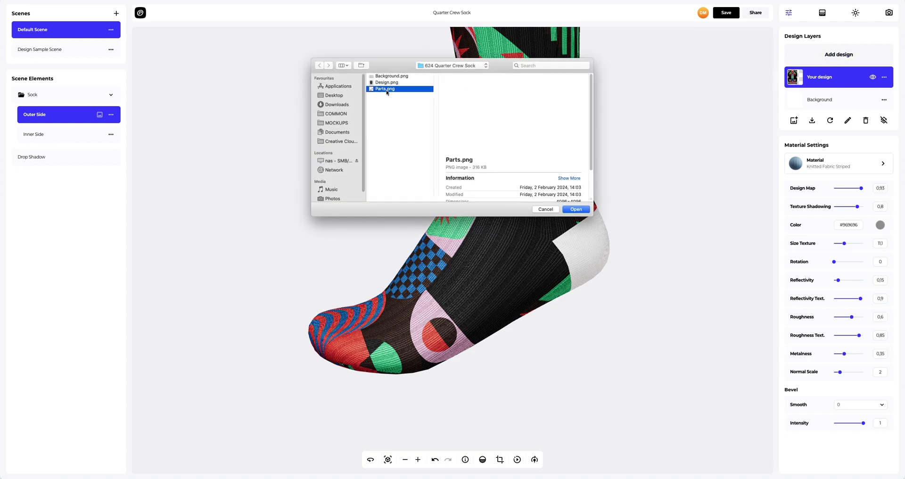
click(575, 209)
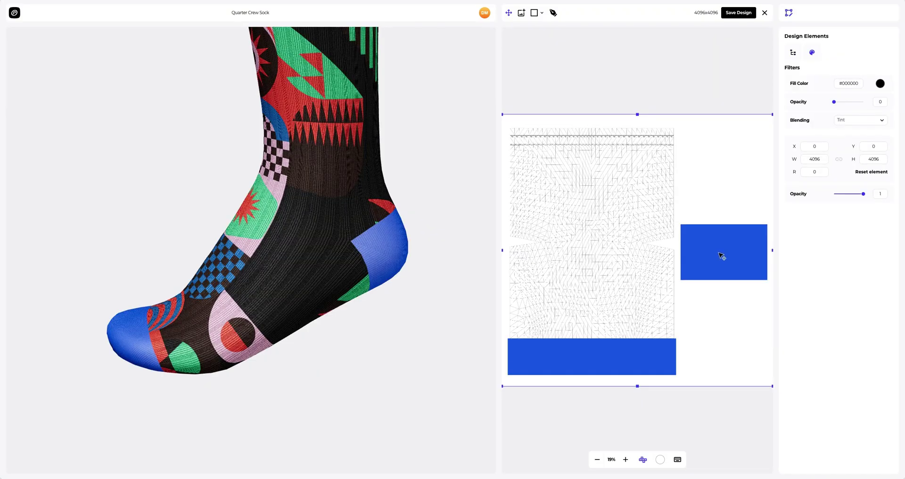
mouse_move(719, 245)
mouse_down()
mouse_move(721, 226)
mouse_move(722, 257)
mouse_up()
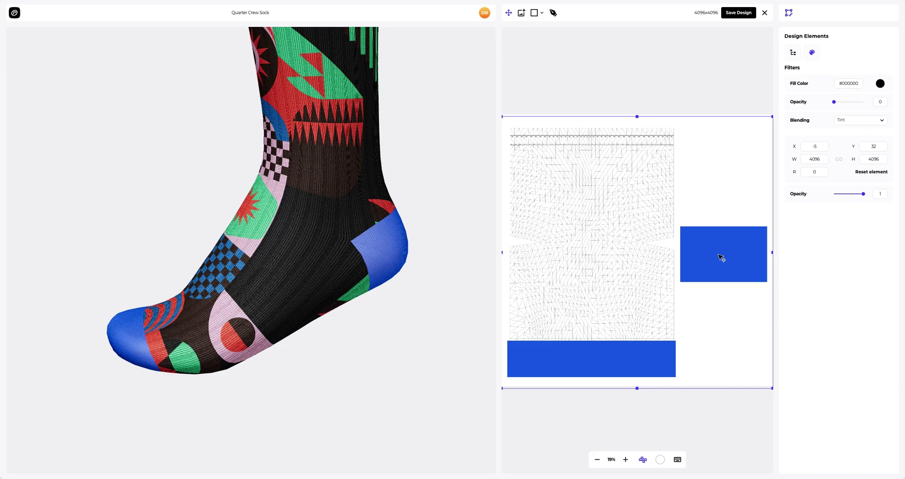
click(738, 13)
click(737, 12)
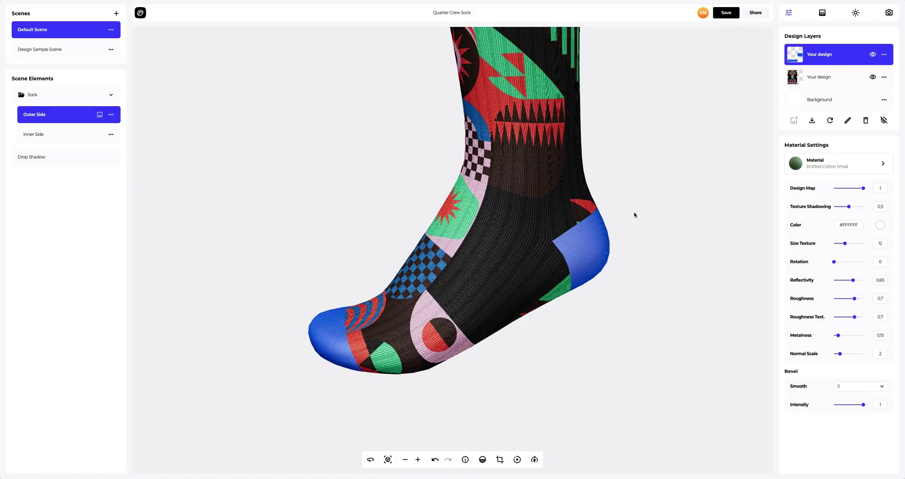
Step: Drop the new layer's Design Map to 0 and colour the toe and heel pink #F15AB5
drag(634, 215, 268, 228)
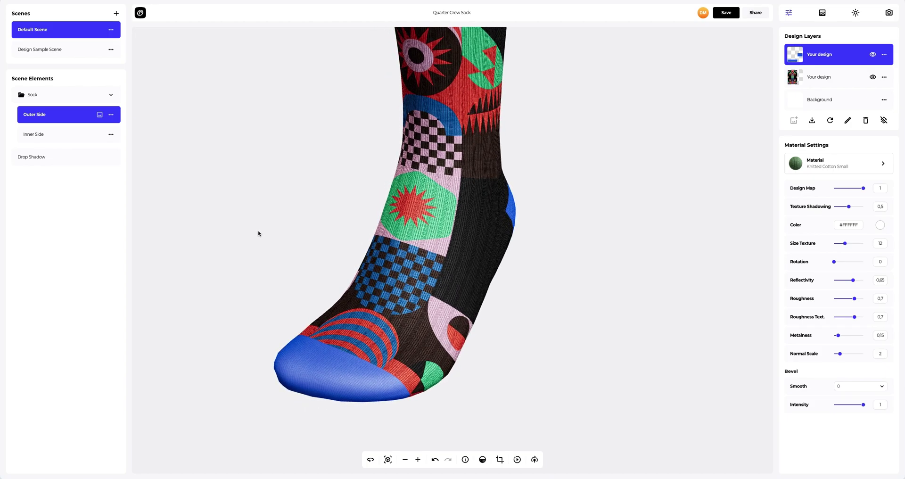
scroll(308, 347, up, 5)
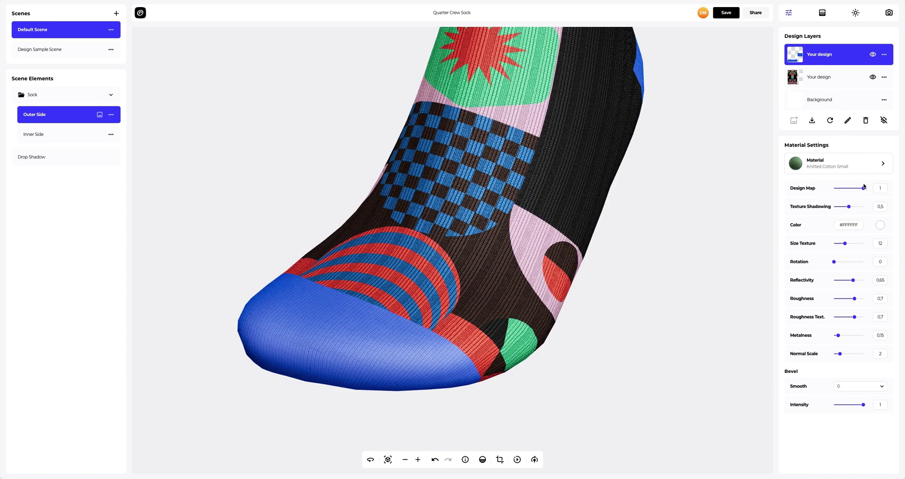
drag(865, 190, 818, 189)
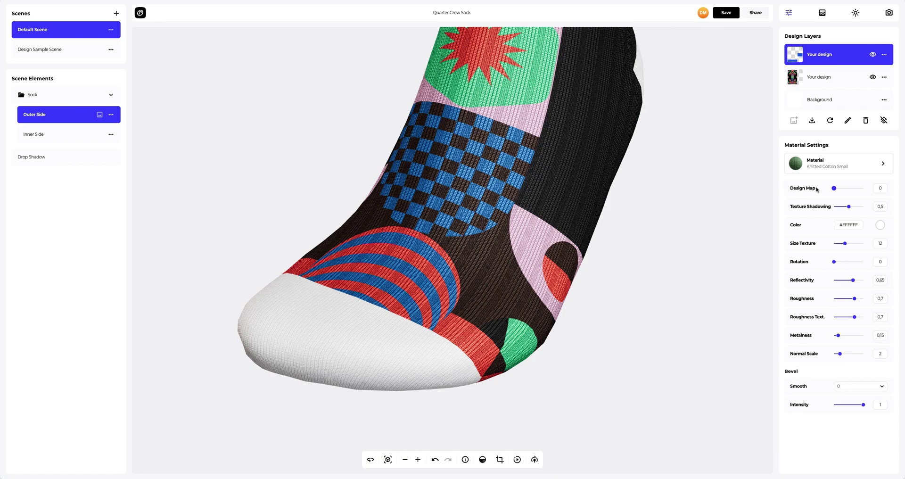
click(879, 225)
click(850, 236)
drag(842, 239, 851, 255)
key(ctrl+a)
text(#F15AB5)
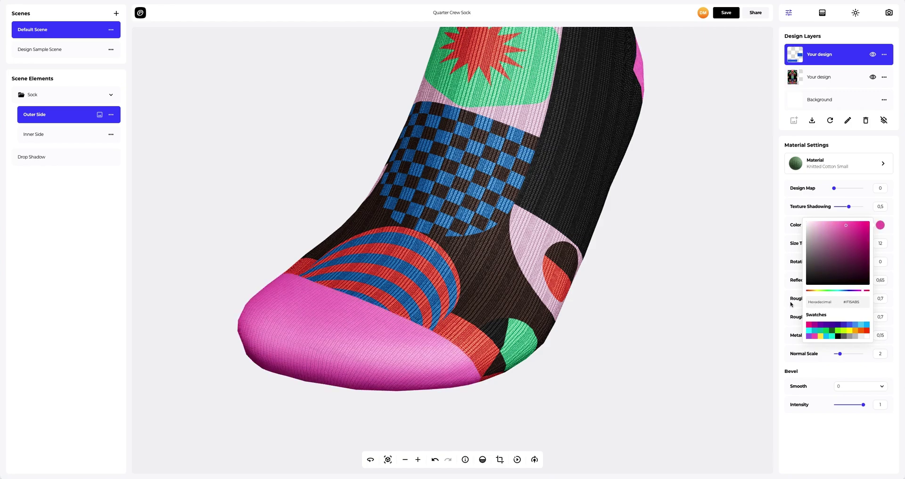
click(783, 307)
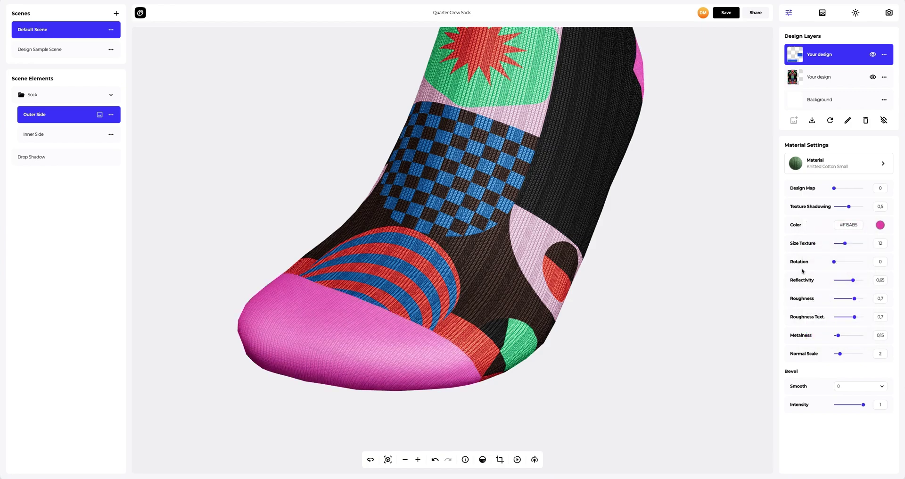
Step: Raise the toe and heel texture shadowing to 0.75 and reflectivity to 0.85
drag(849, 206, 857, 207)
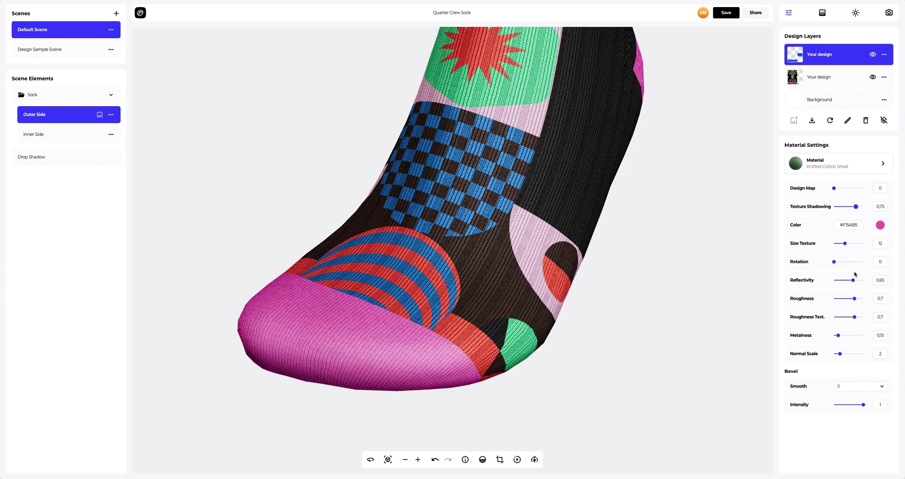
drag(855, 281, 835, 336)
drag(616, 292, 625, 220)
Step: Zoom into the sock opening and select Inner Side in Scene Elements
scroll(625, 219, down, 5)
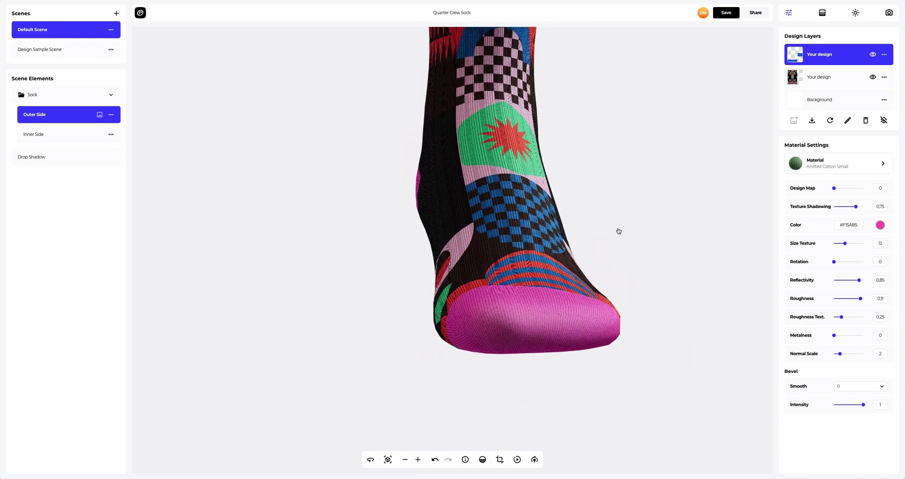
drag(512, 236, 478, 155)
scroll(484, 130, up, 3)
scroll(483, 130, up, 5)
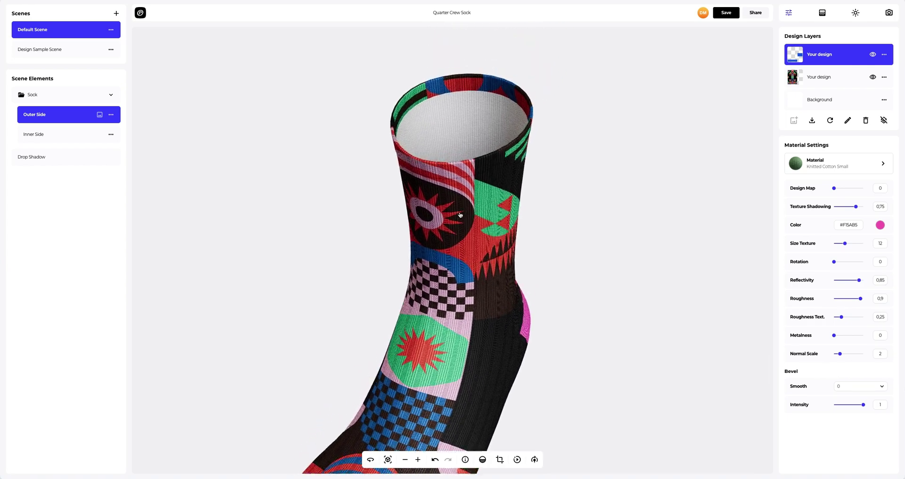
scroll(448, 154, up, 4)
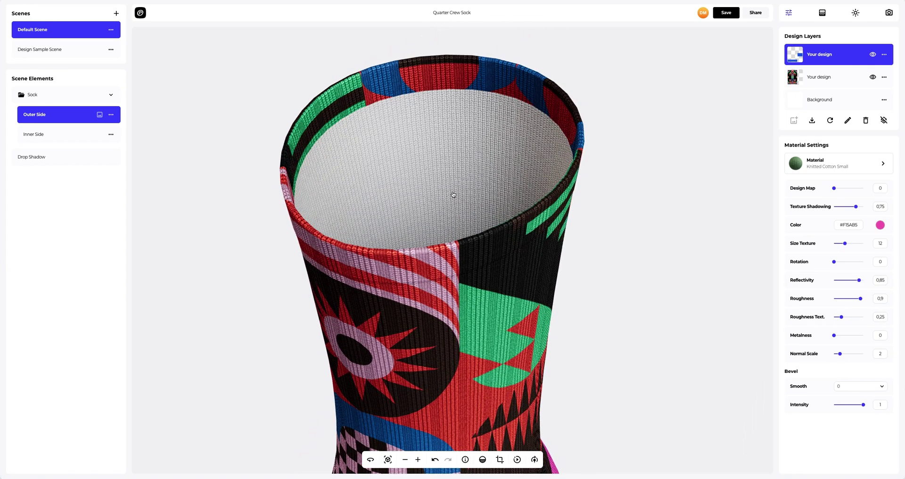
click(28, 137)
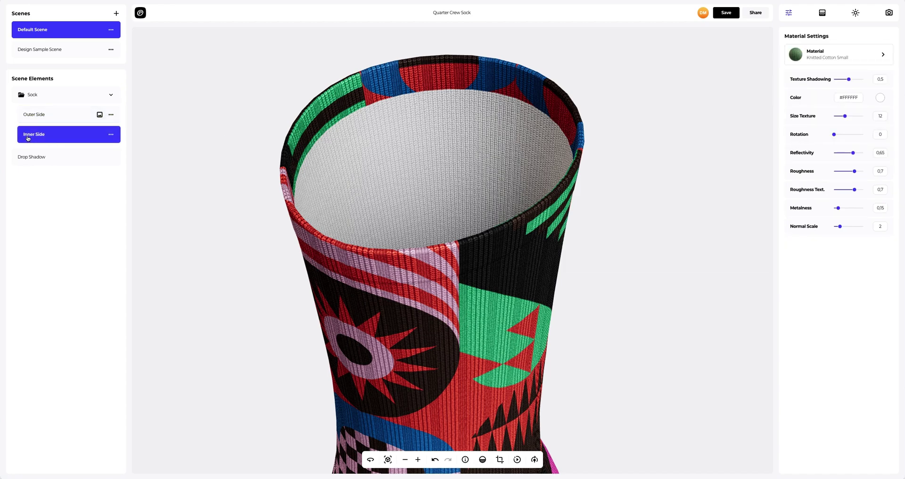
Step: Tint the inner side pink #F15AB5 and reset the view to frame the whole sock
click(880, 98)
drag(865, 175, 838, 173)
text(#F15AB5)
click(583, 196)
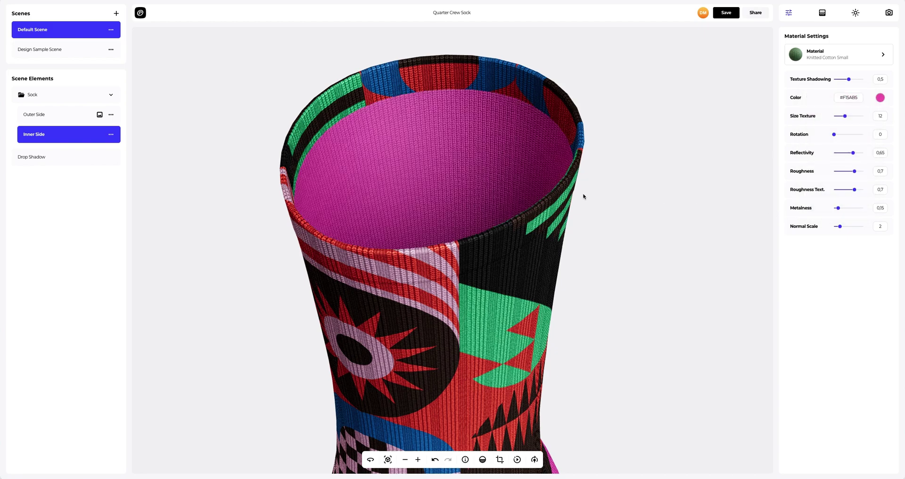
scroll(425, 390, down, 5)
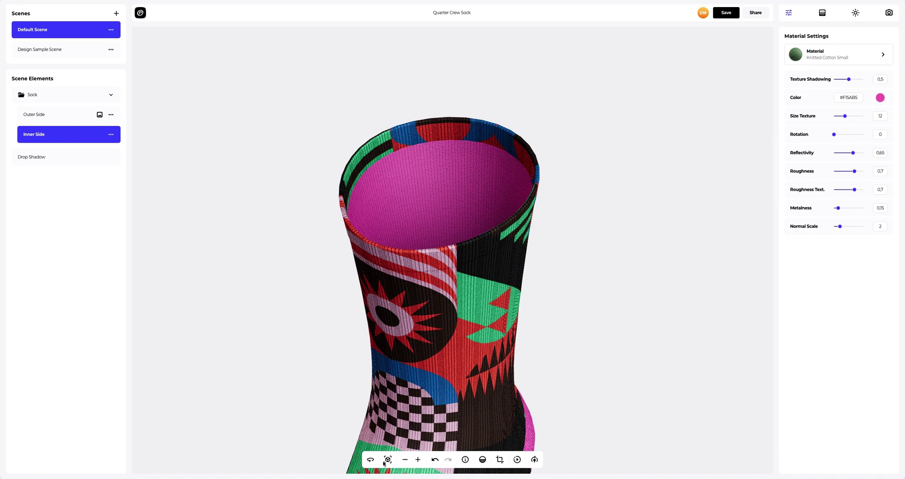
click(386, 461)
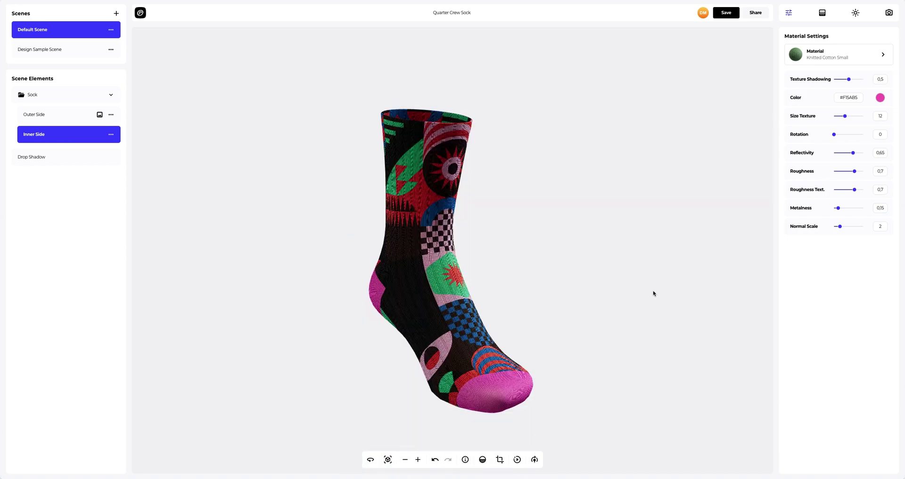
Step: Add a drop shadow under the sock, orbiting it to other angles and recentring the view
drag(650, 293, 482, 302)
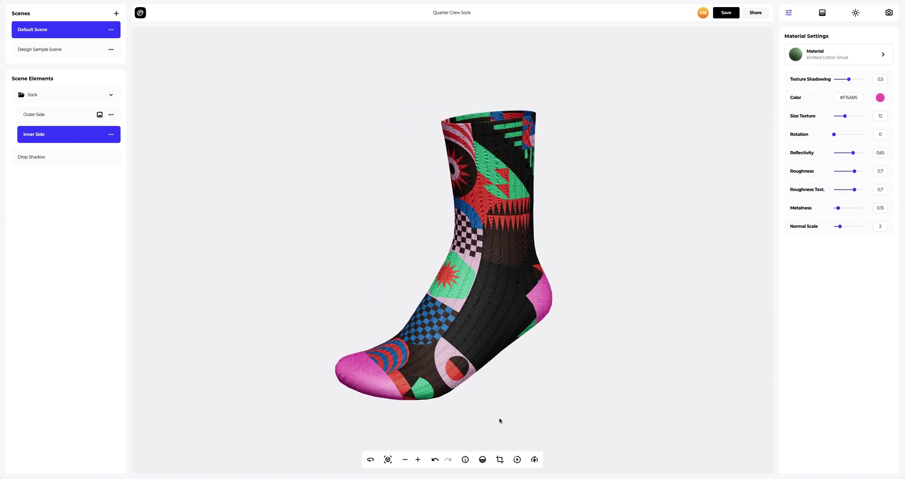
click(483, 459)
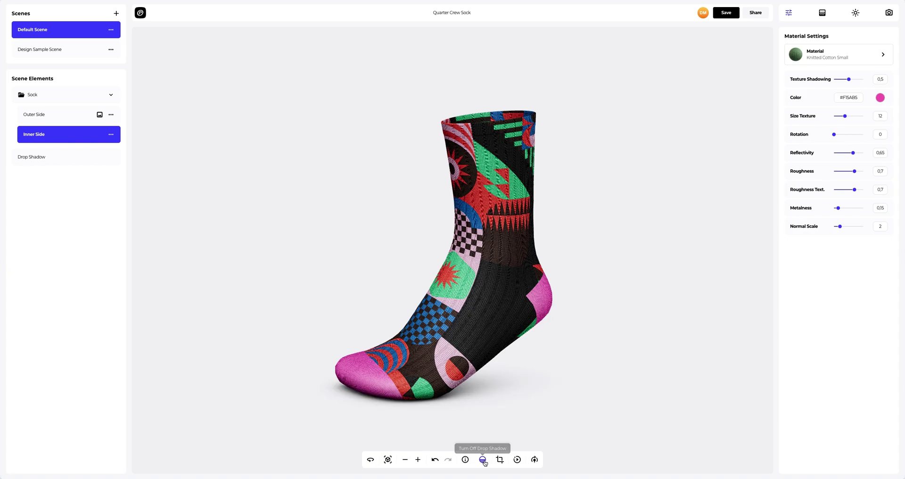
drag(620, 289, 312, 293)
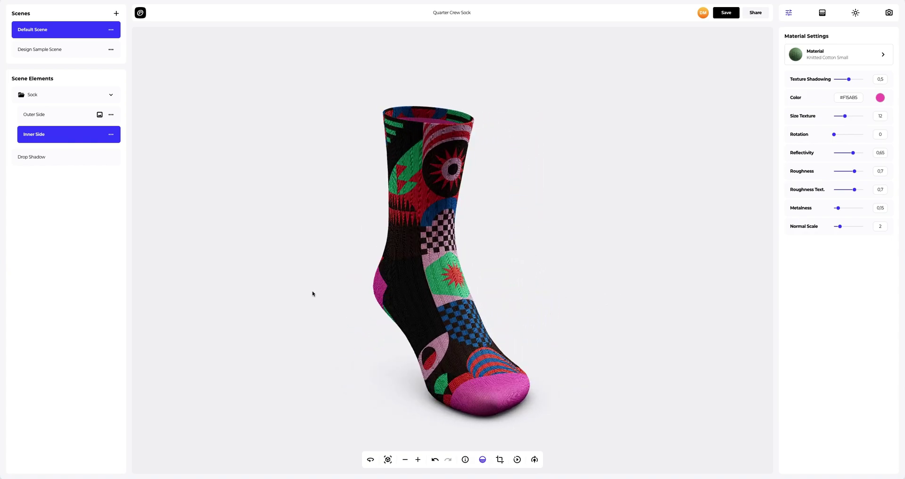
click(388, 459)
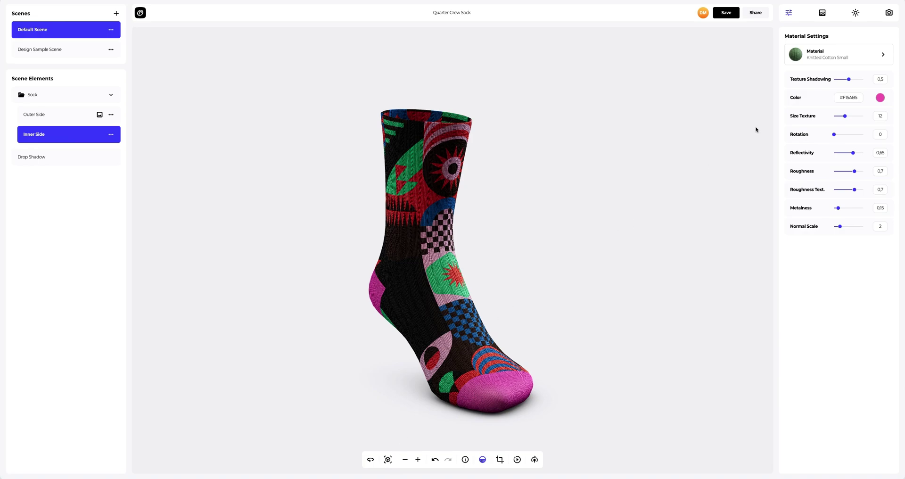
Step: Set the spot light to intensity 1.32, horizontal rotation -6.6 and vertical rotation 58.5
click(856, 13)
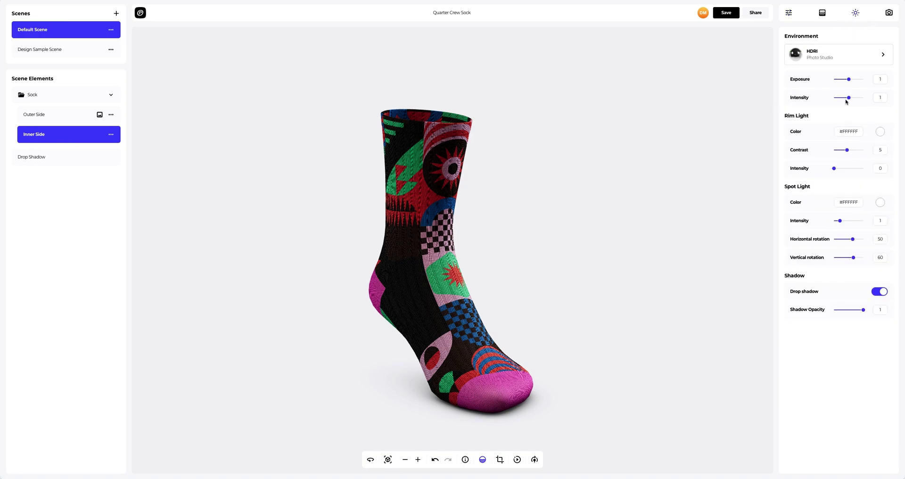
drag(841, 222, 848, 243)
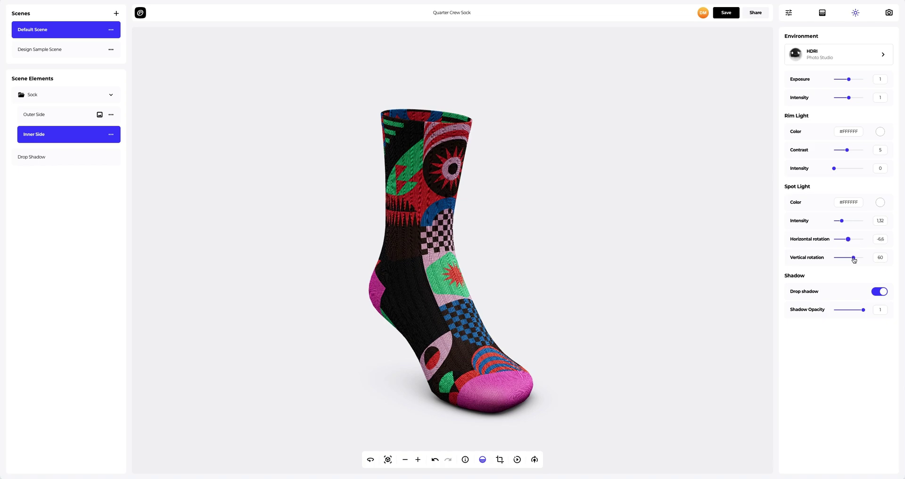
drag(853, 259, 854, 259)
Step: Make the background solid dark indigo, then a purple-to-magenta gradient
click(821, 15)
mouse_move(821, 83)
mouse_down()
mouse_move(851, 90)
mouse_move(864, 112)
mouse_move(833, 146)
mouse_move(862, 134)
mouse_move(862, 109)
mouse_up()
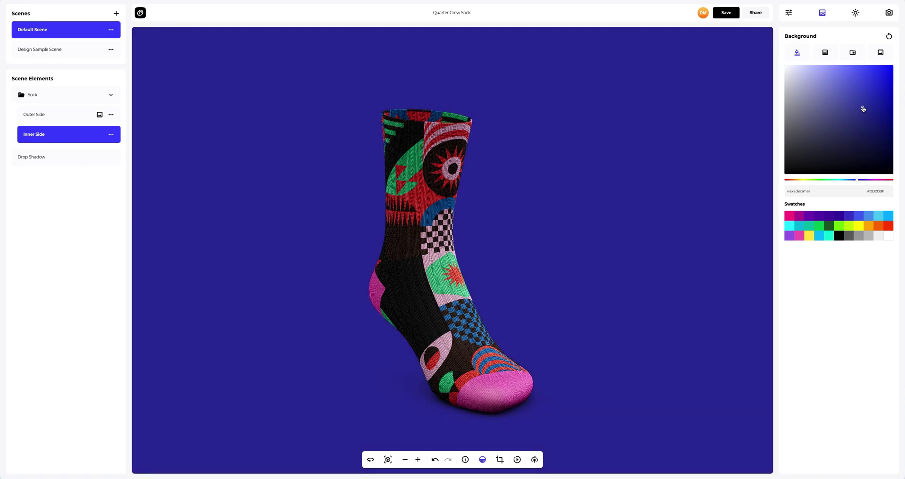
click(824, 53)
click(879, 93)
click(842, 191)
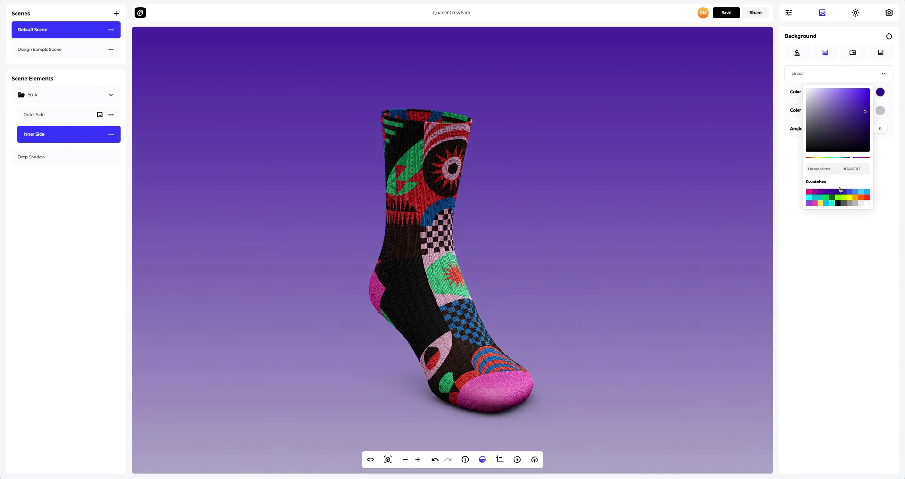
click(880, 111)
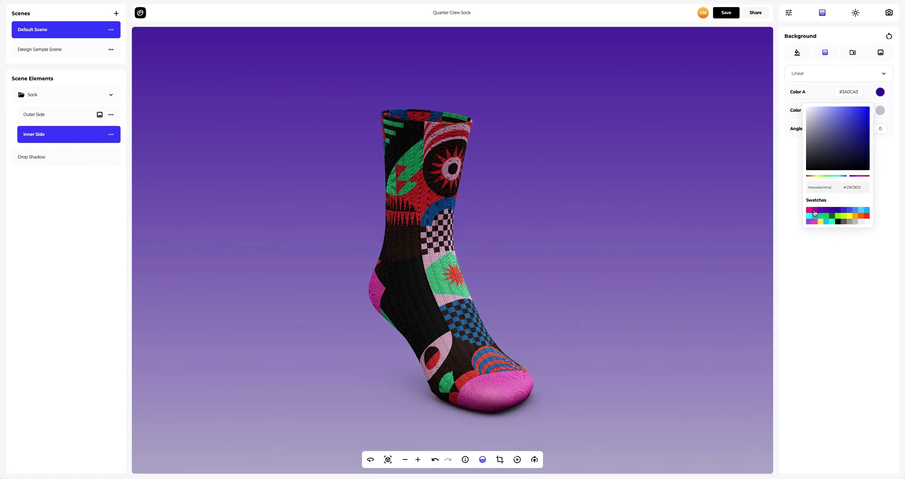
click(814, 212)
click(785, 198)
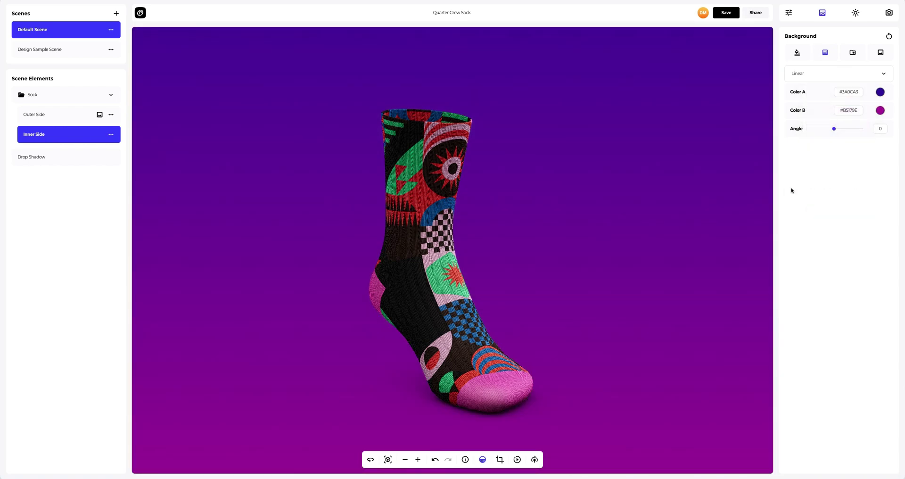
Step: Make the gradient radial, then try beige-grey, purple-pink and light blue-lavender preset backgrounds before switching to Image
click(807, 73)
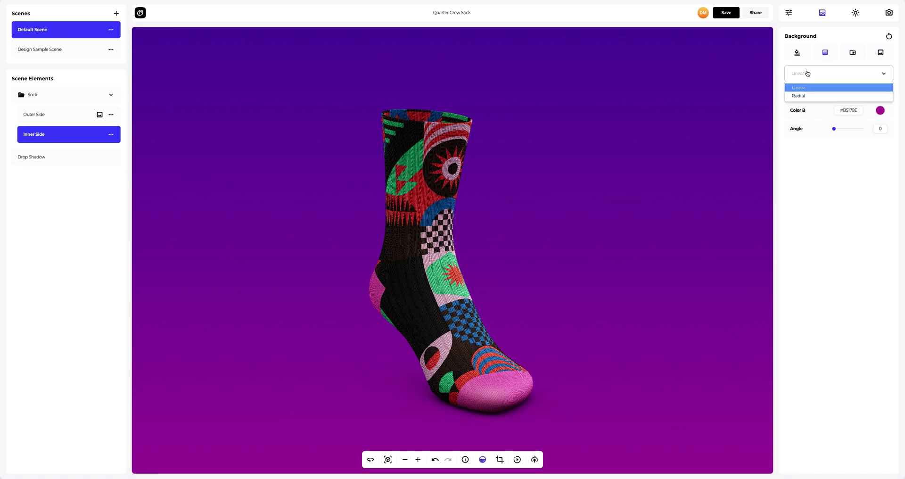
click(799, 95)
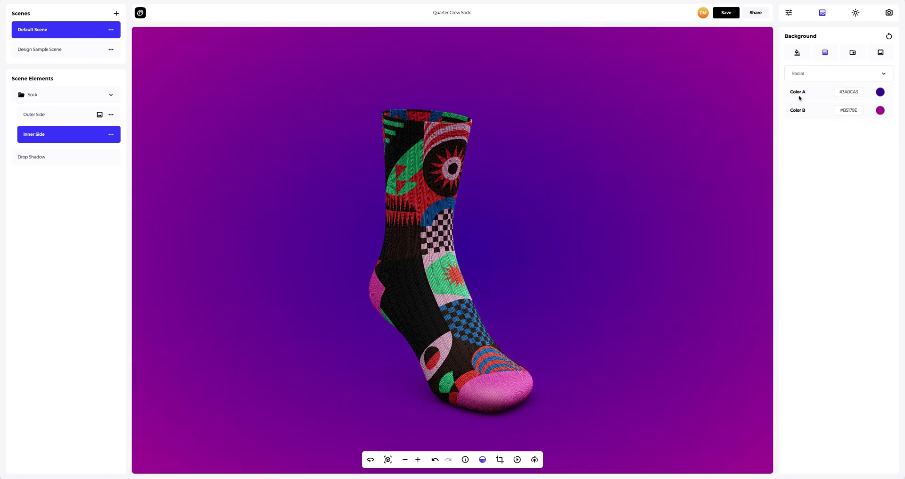
click(851, 53)
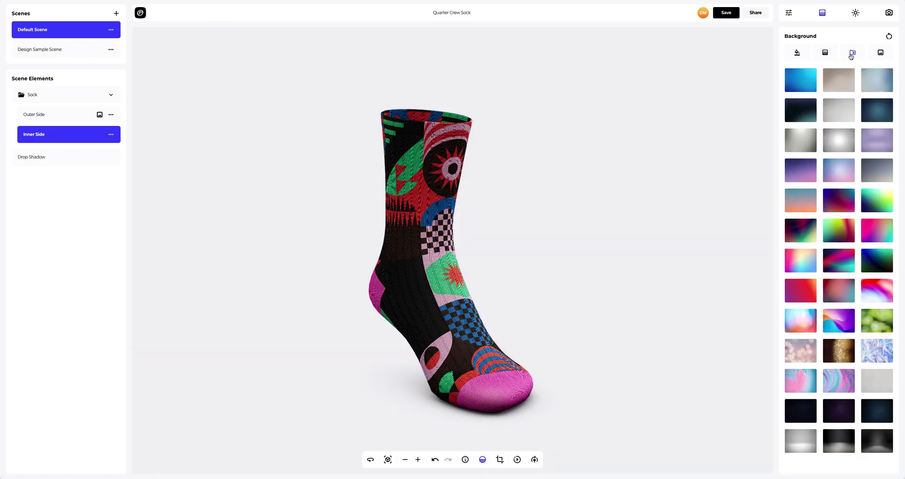
click(842, 76)
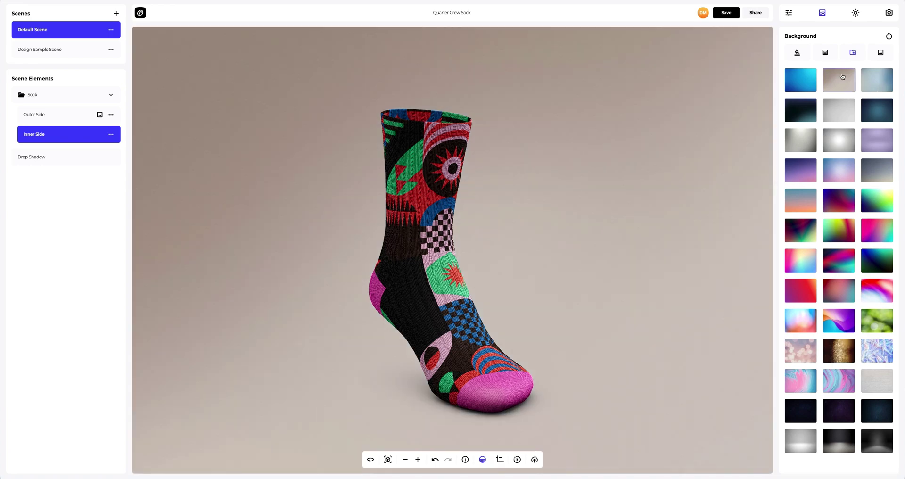
click(872, 110)
click(800, 171)
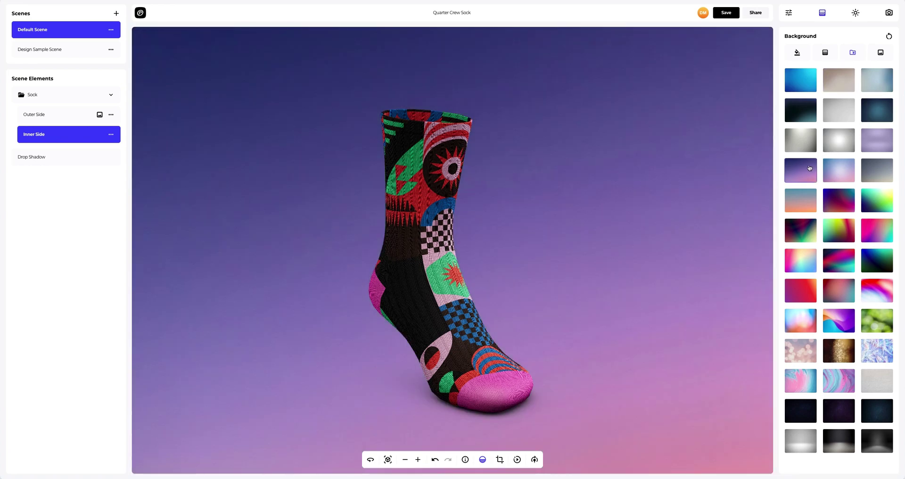
click(837, 172)
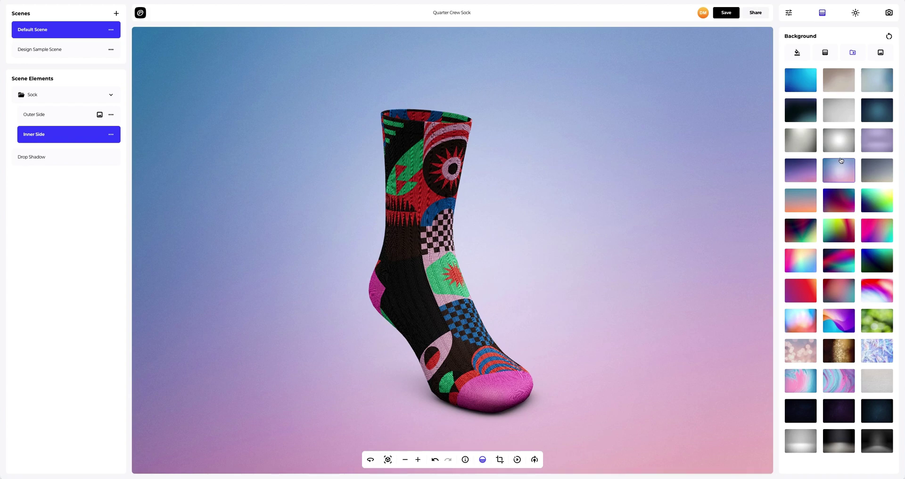
click(881, 53)
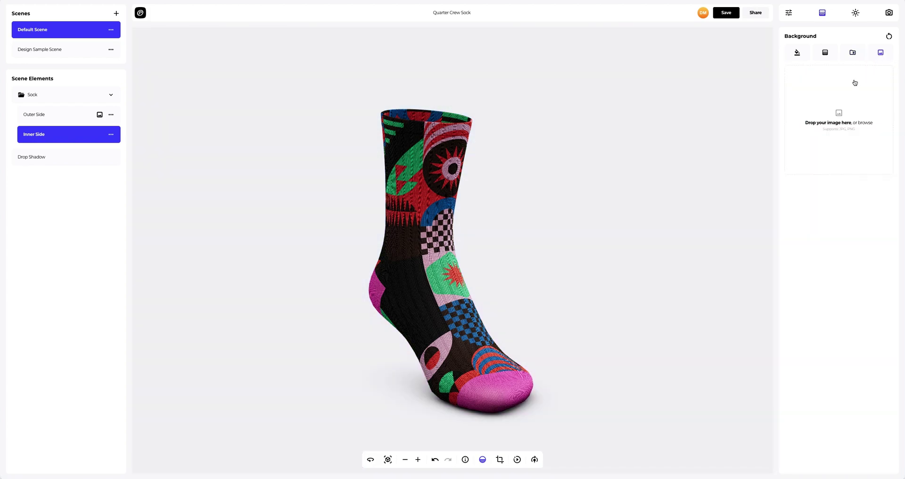
Step: Load Background.png as the backdrop and turn off Frame Crop so it fills the viewport
click(839, 114)
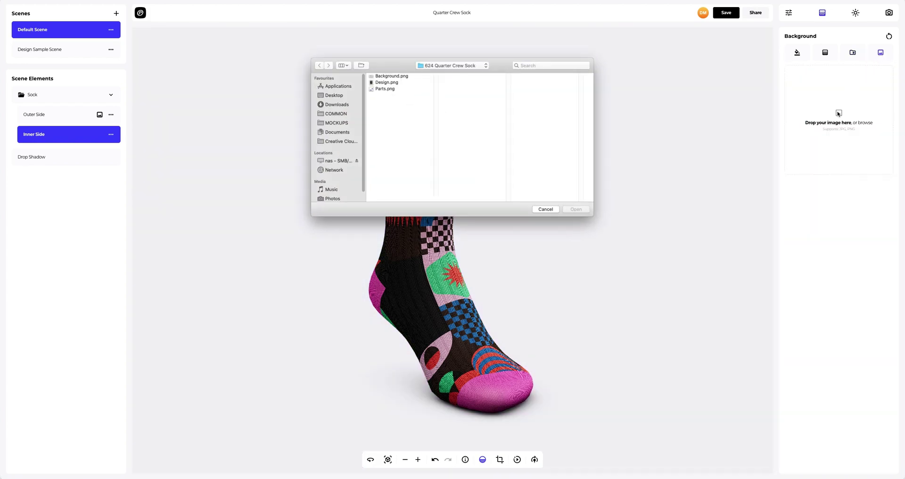
click(402, 76)
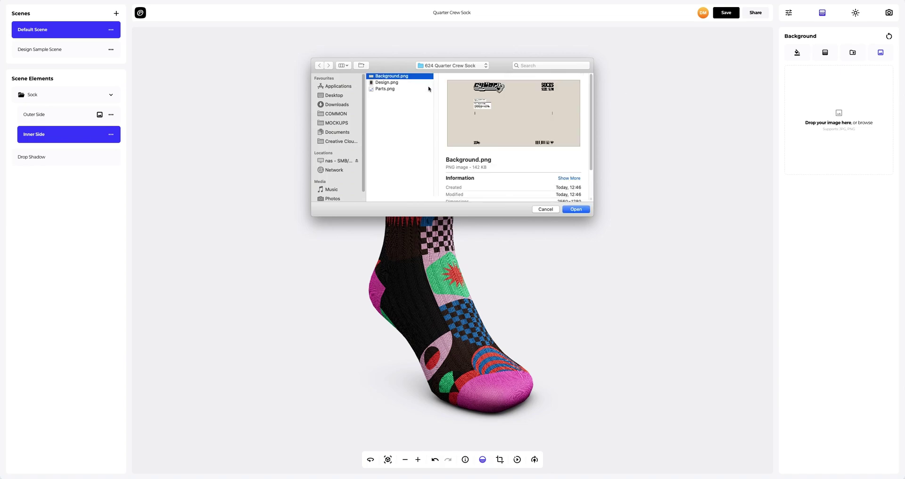
click(570, 209)
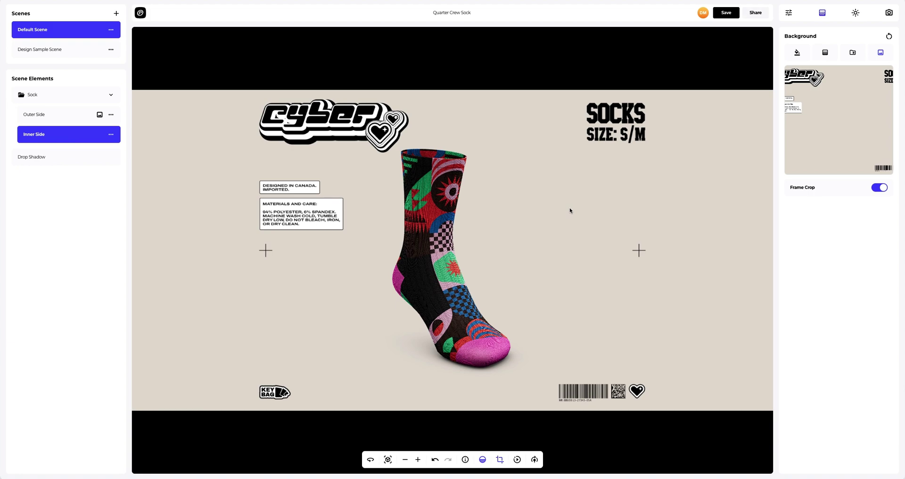
click(880, 187)
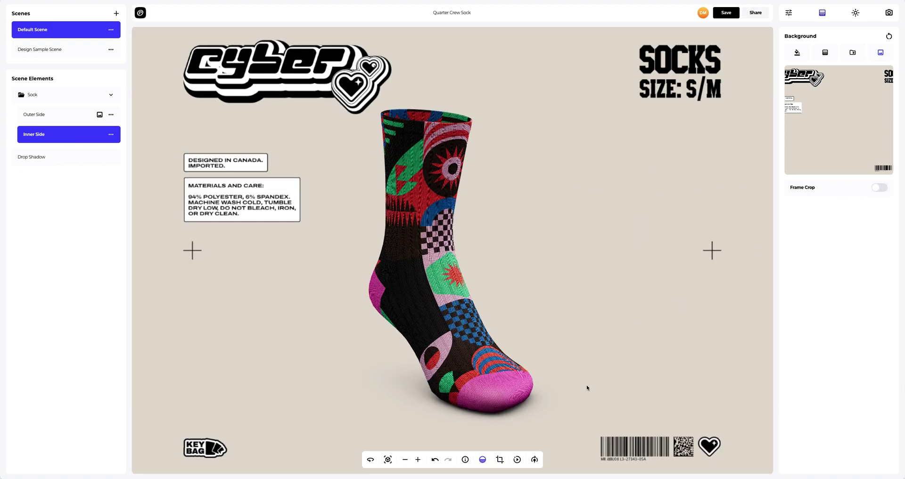
Step: Rotate the scene lighting around the sock, then turn on Spin and adjust its speed
click(535, 459)
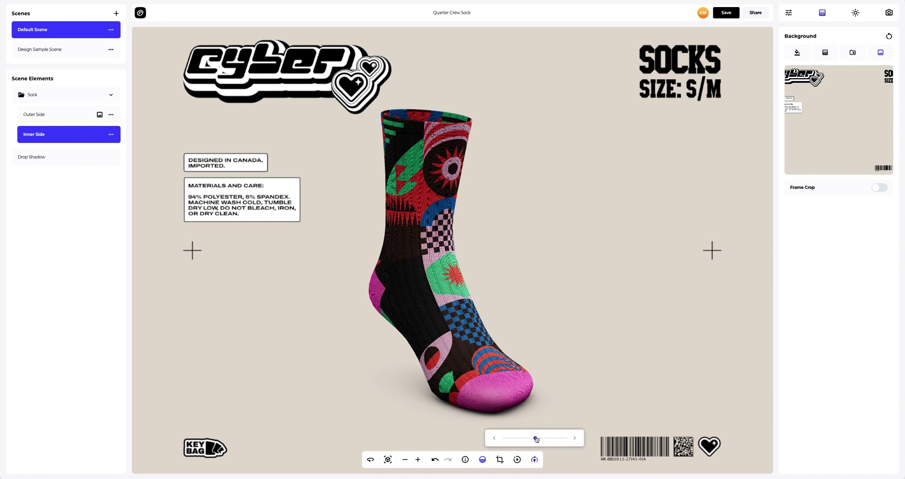
drag(545, 439, 558, 439)
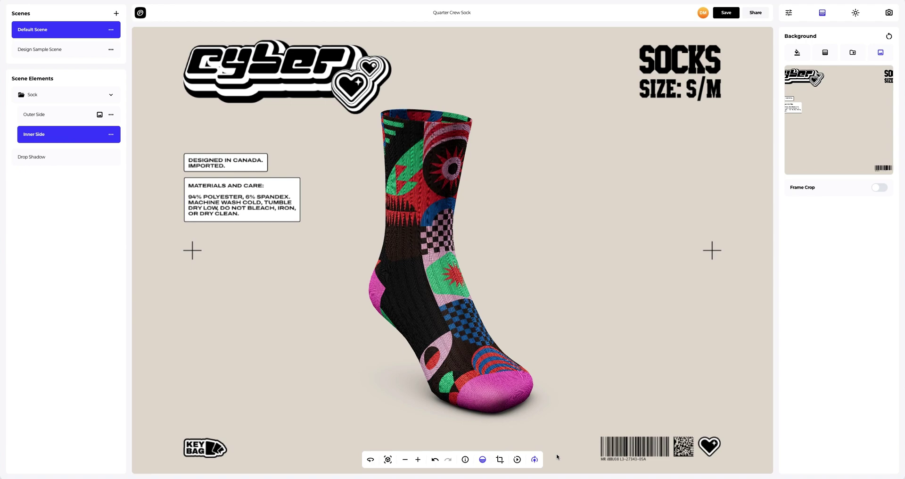
click(535, 459)
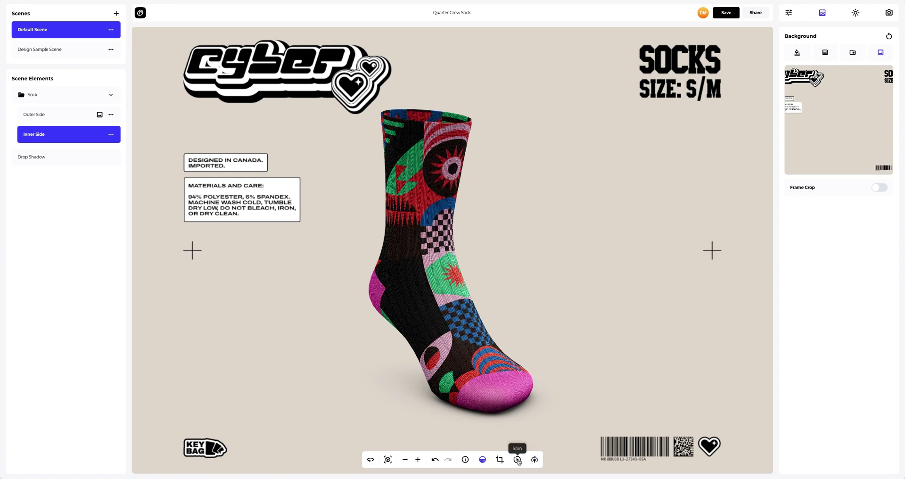
click(518, 461)
drag(518, 438, 527, 438)
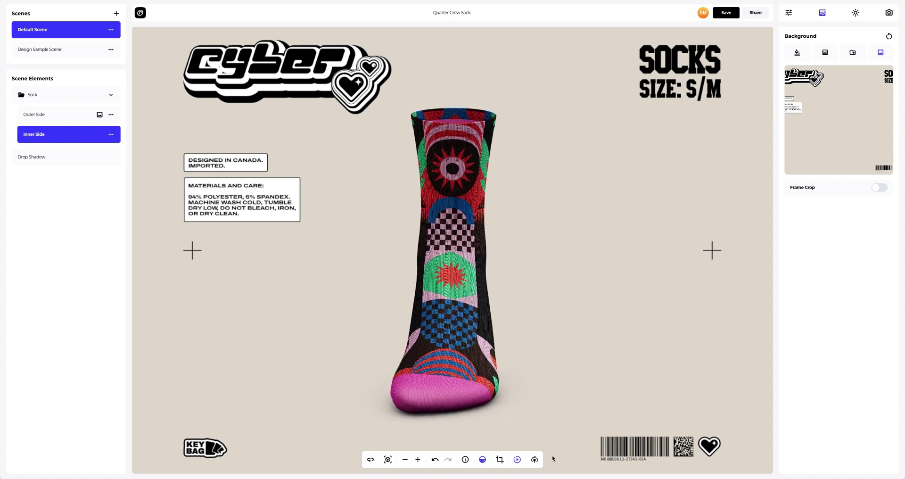
Step: Turn off Spin, save the sock mockup project and launch its full-screen Share preview
click(517, 459)
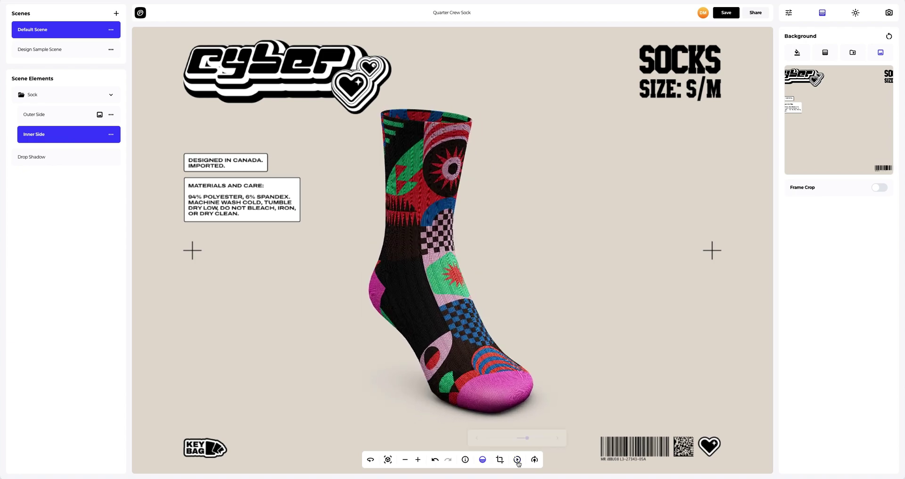
click(737, 16)
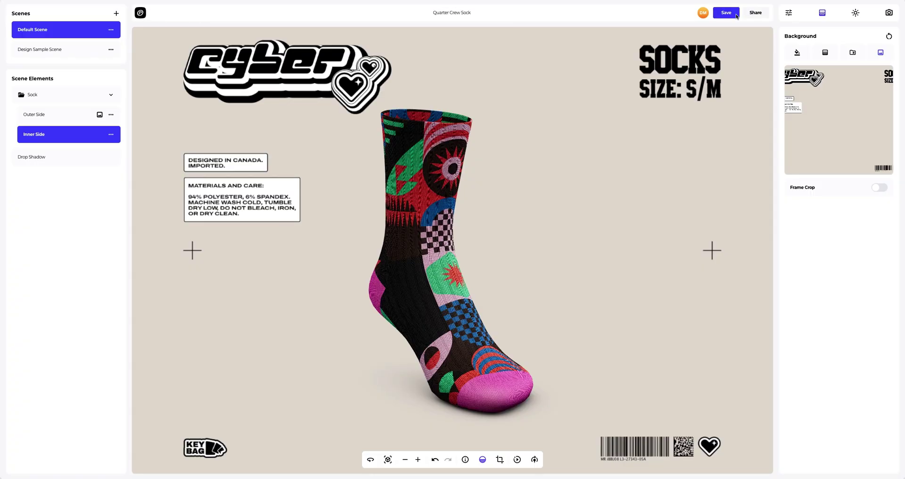
click(754, 13)
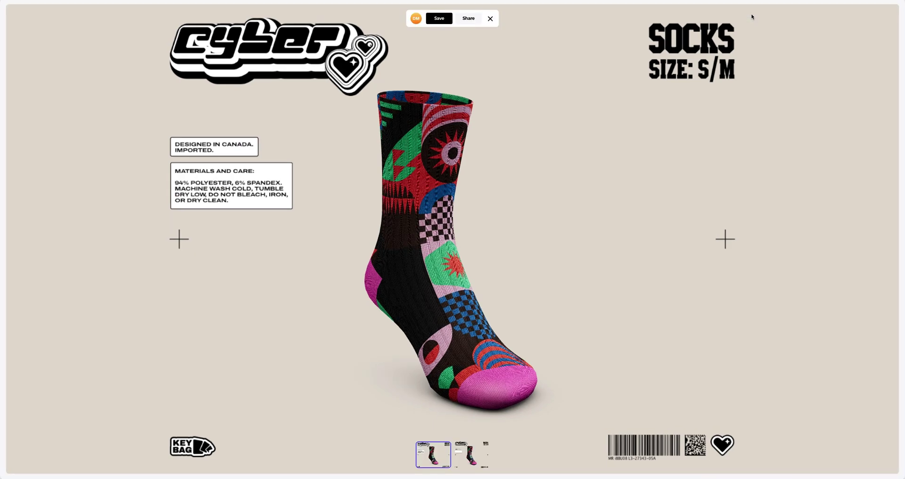
Step: Switch on Enable public access in Share Projects to generate a project link and embed code
click(469, 18)
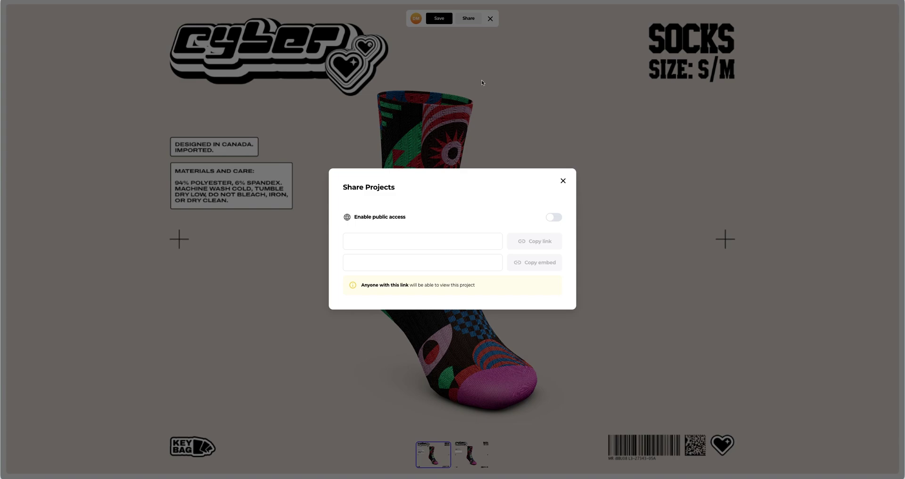
click(550, 220)
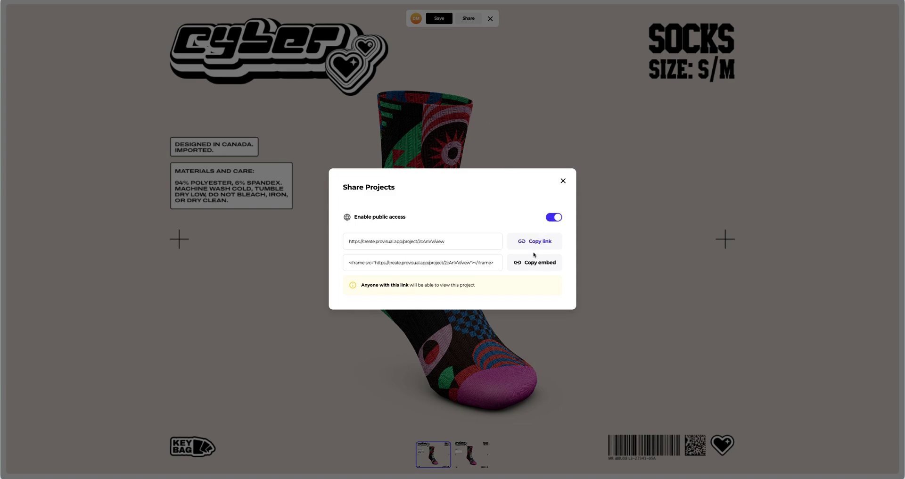